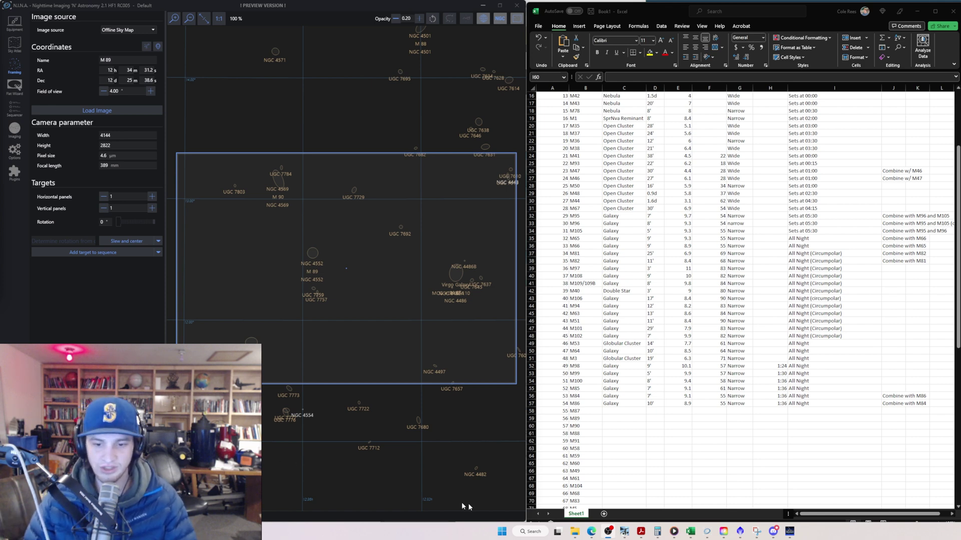
- Bring the Edge window forward and go back to the marathon.html page
mouse_move(591, 531)
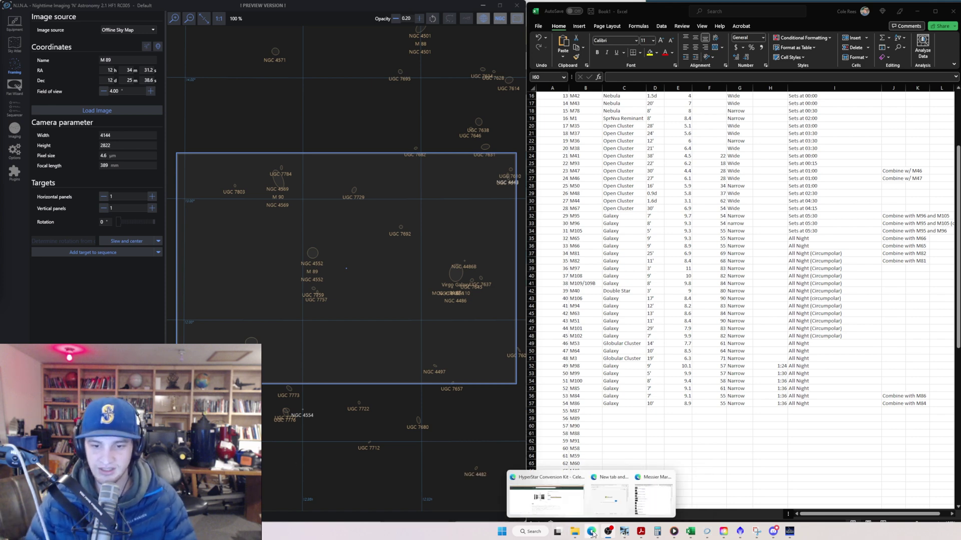
click(653, 499)
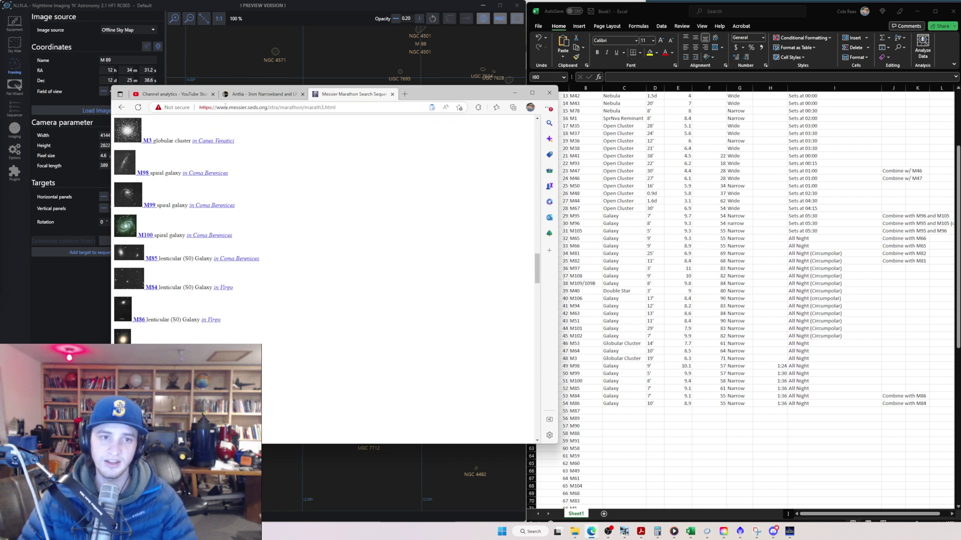
drag(223, 107, 264, 108)
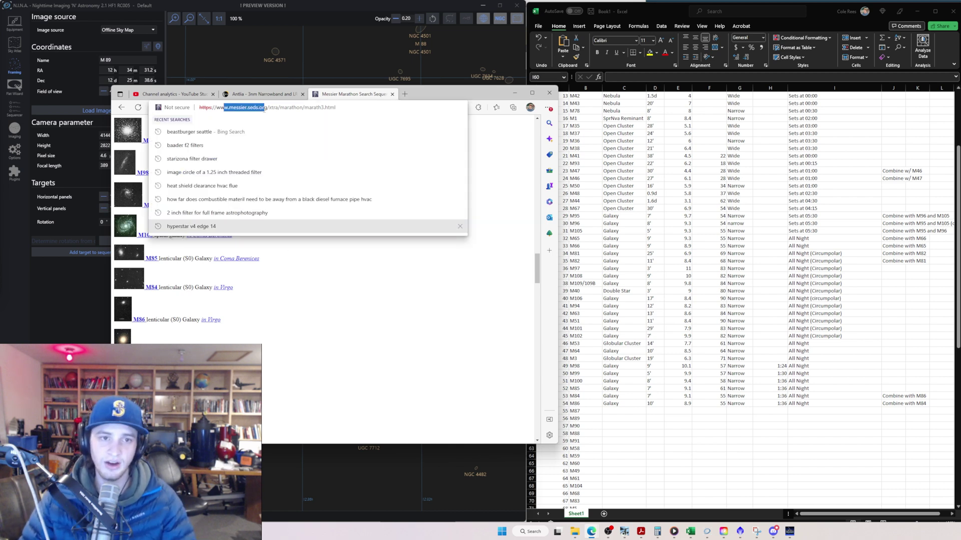
click(423, 303)
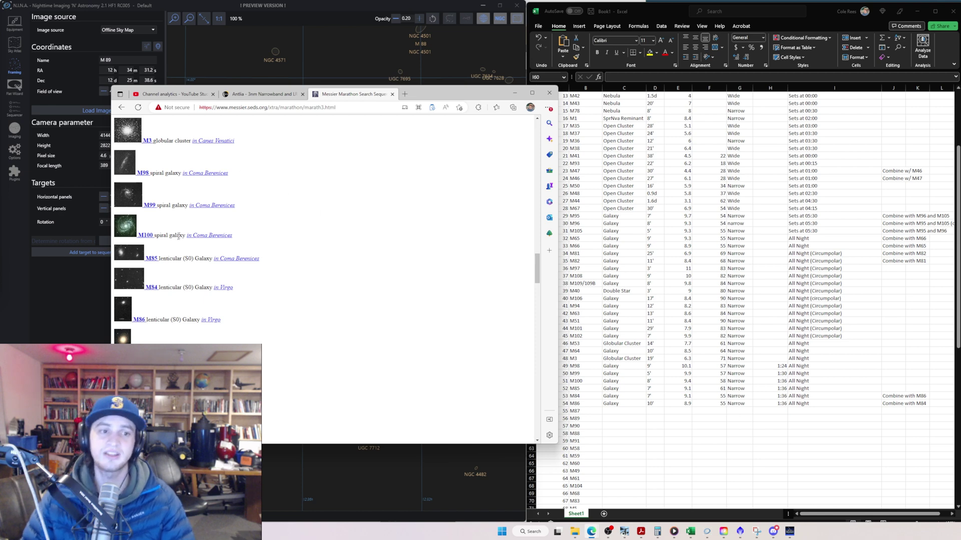
scroll(192, 191, up, 7)
scroll(192, 190, up, 15)
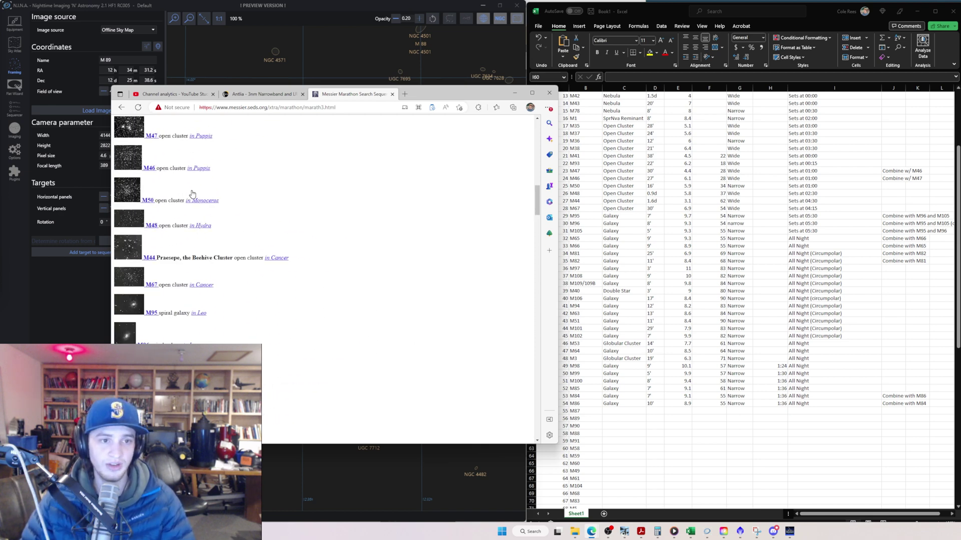
click(121, 108)
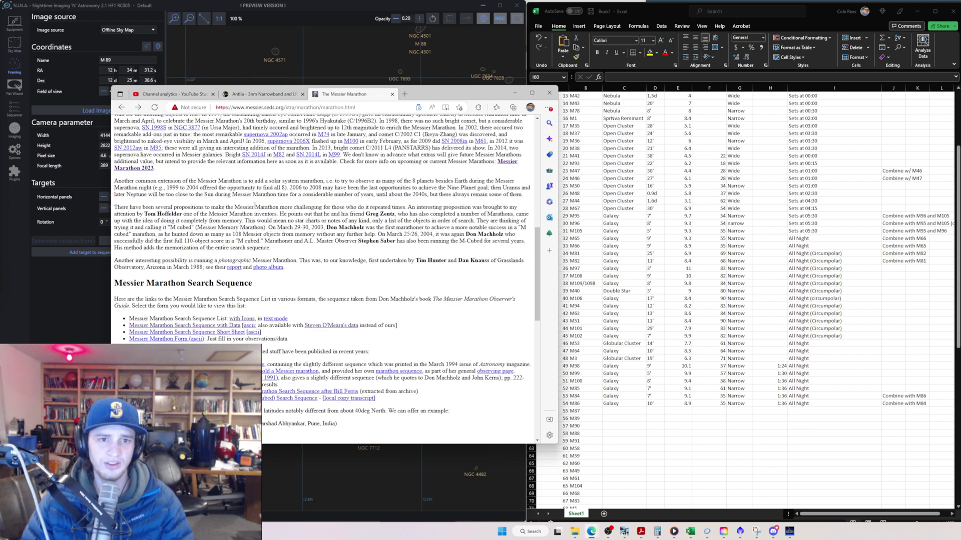
- Open the illustrated Search Sequence list starting at M77
scroll(242, 169, up, 10)
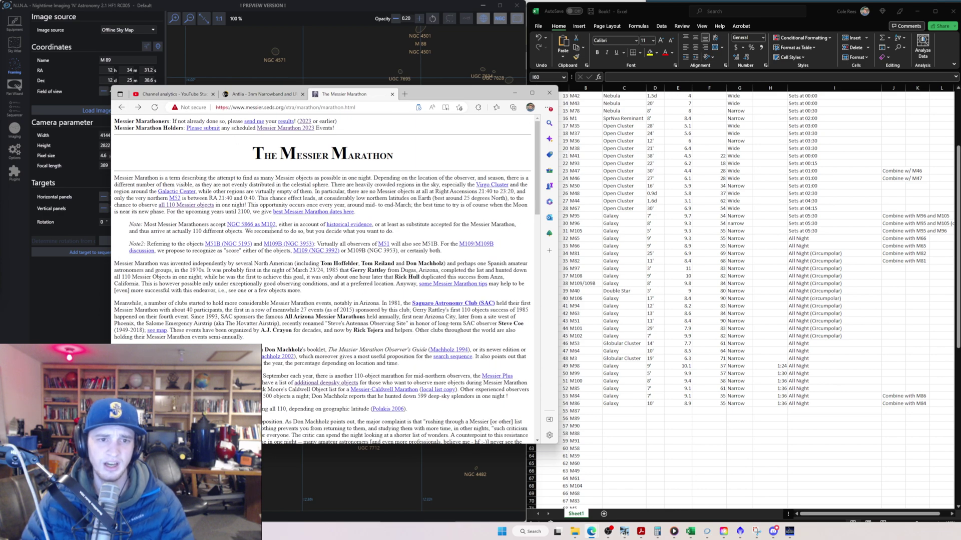
scroll(280, 208, down, 5)
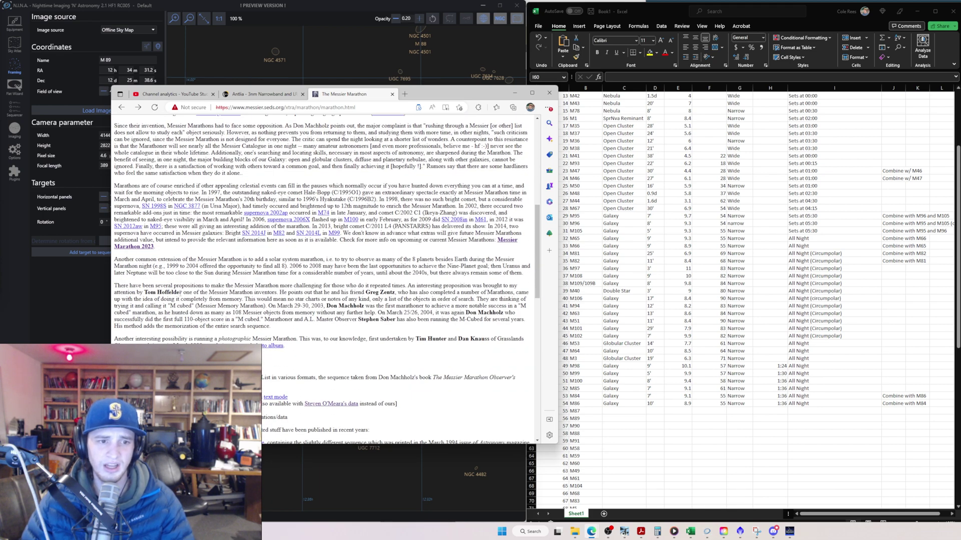
scroll(180, 241, up, 1)
scroll(221, 321, down, 2)
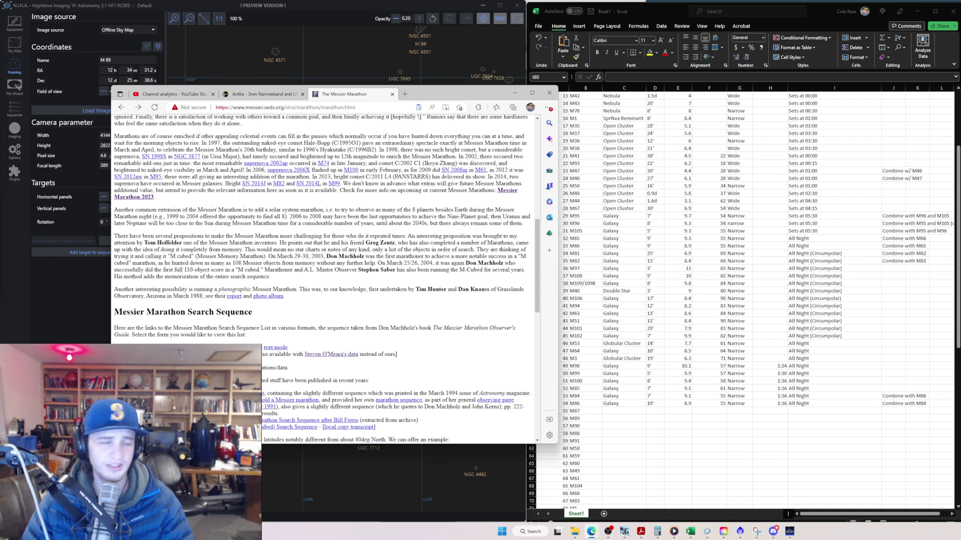
click(240, 347)
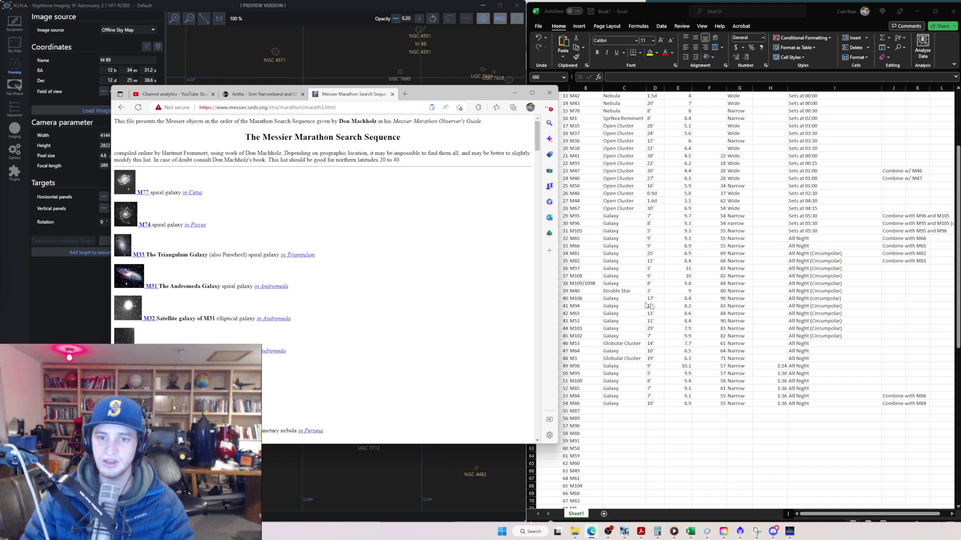
click(573, 273)
scroll(581, 241, up, 4)
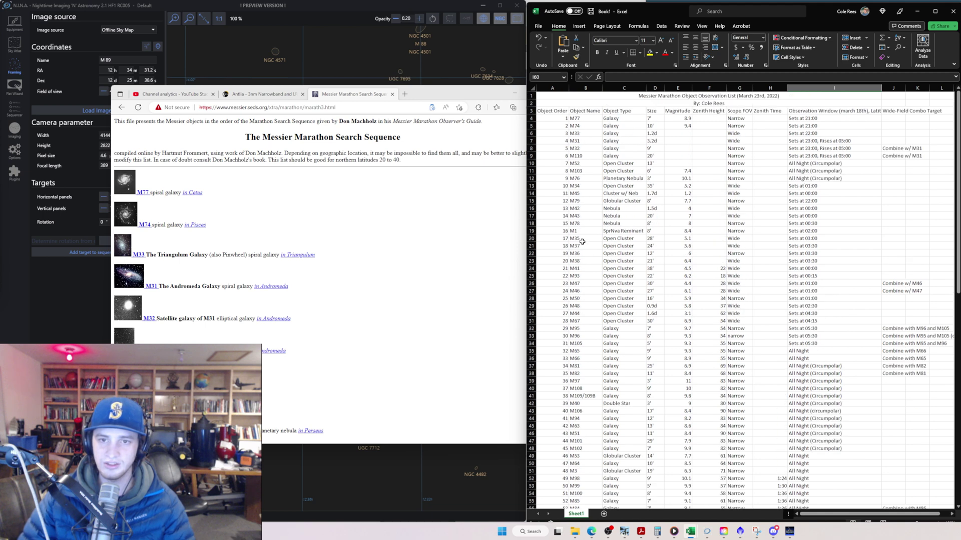
drag(580, 119, 583, 381)
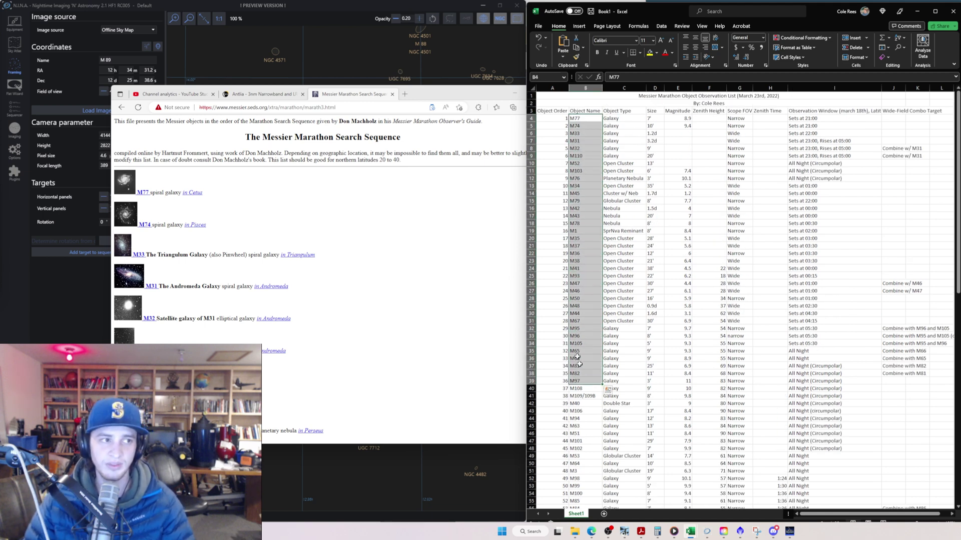
drag(547, 111, 574, 352)
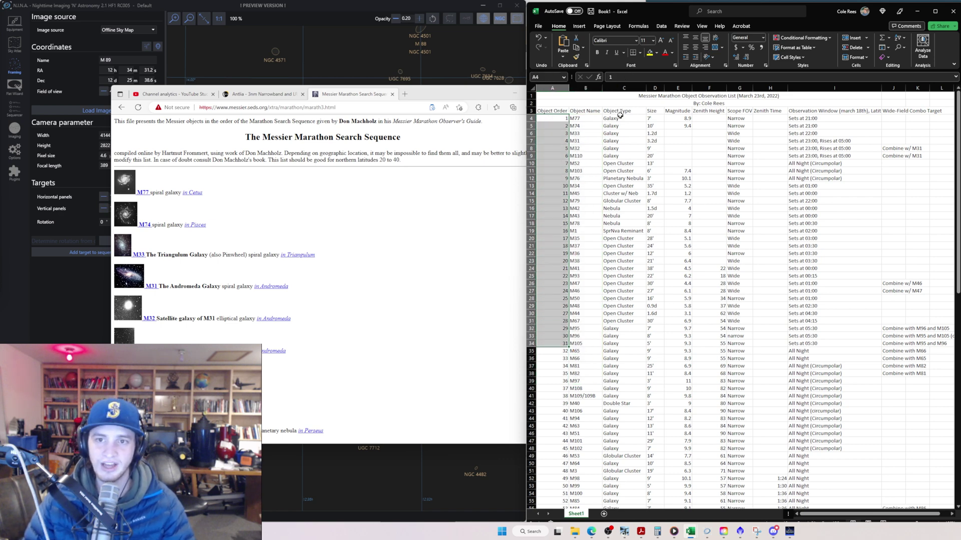
drag(620, 115, 836, 111)
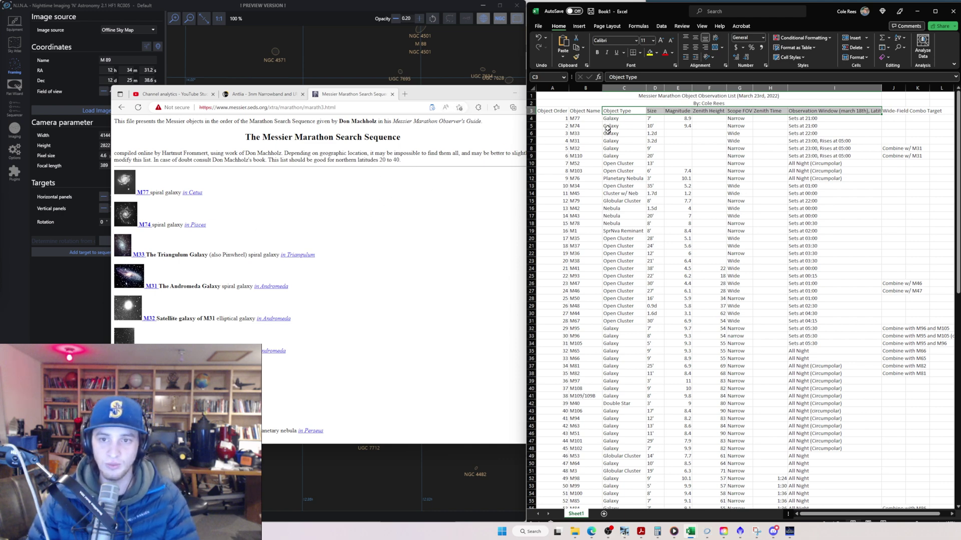
drag(575, 118, 608, 290)
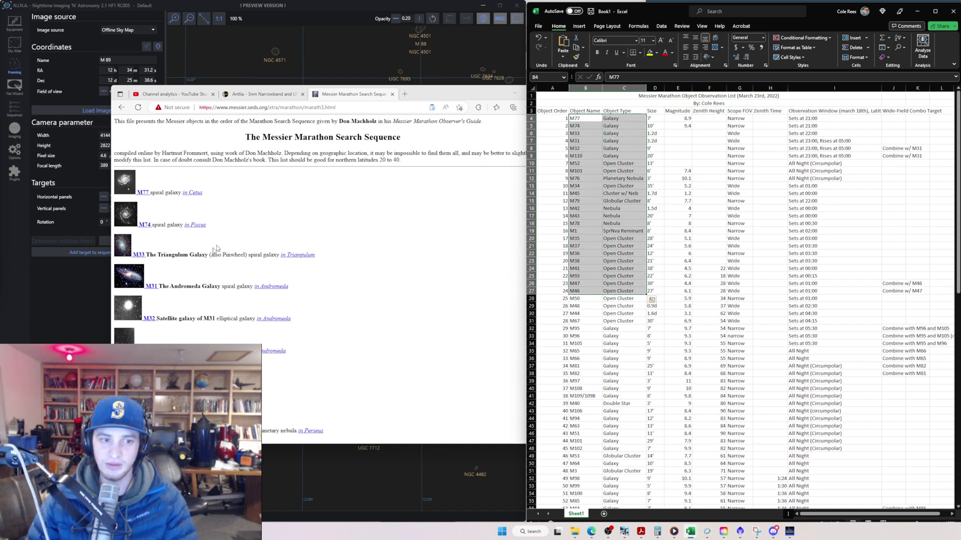
- Switch N.I.N.A. to the Sky Atlas showing M 89 for 2023-03-22 and select the search text
click(78, 334)
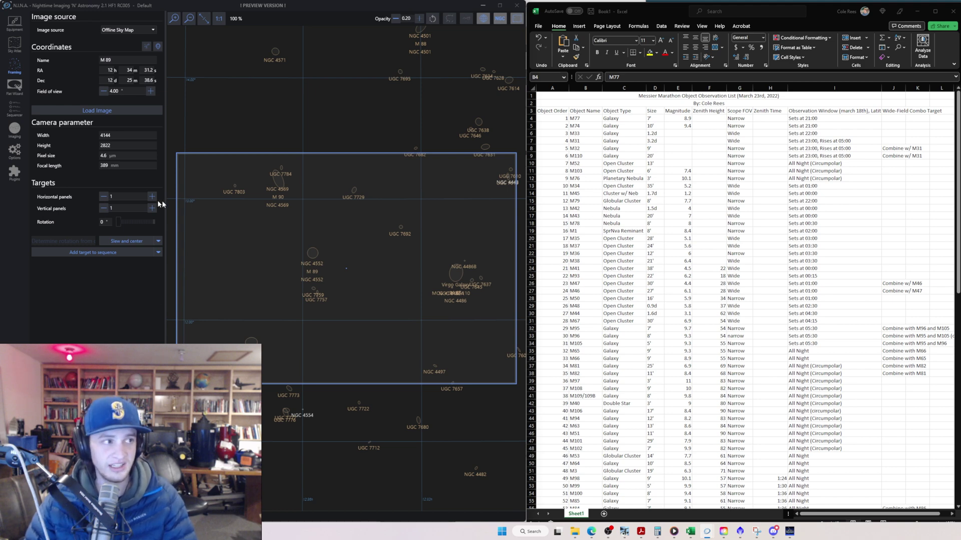
click(8, 53)
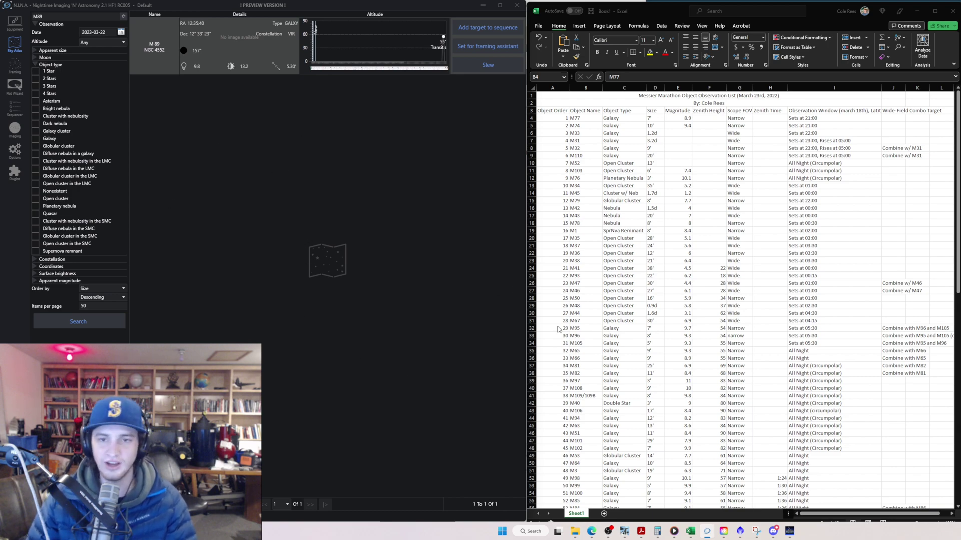
scroll(558, 329, down, 10)
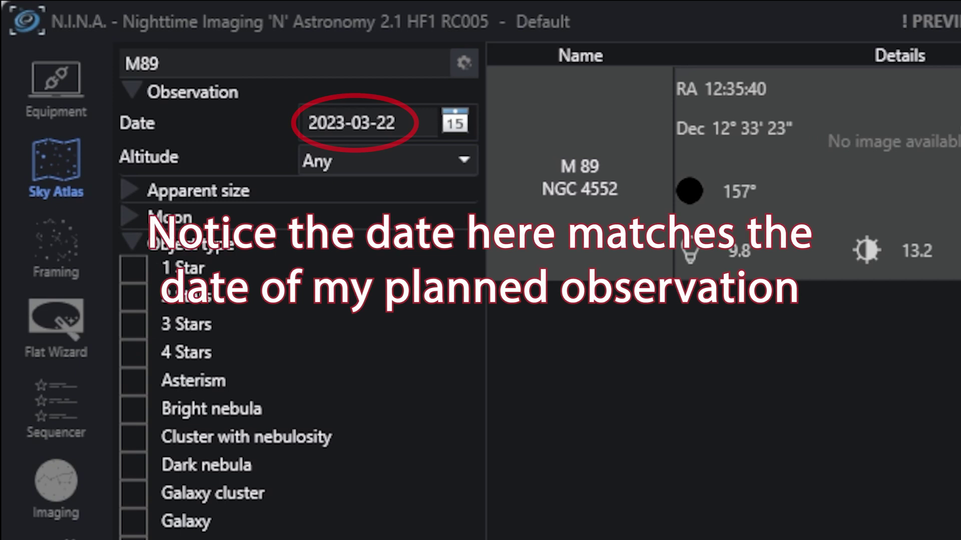
click(341, 60)
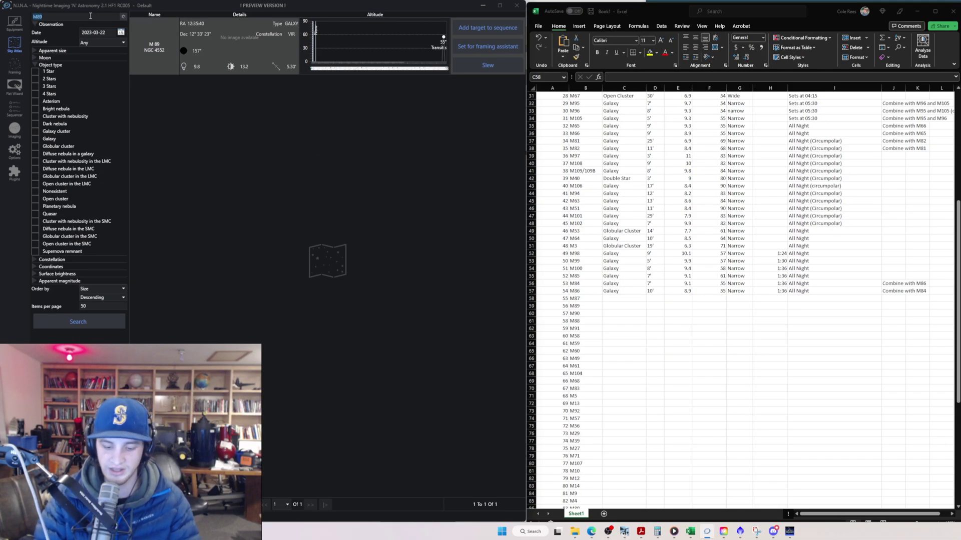
- Search the Sky Atlas for M87 and select the M 87 (NGC 4486) result to view its altitude chart
text(M87)
key(Return)
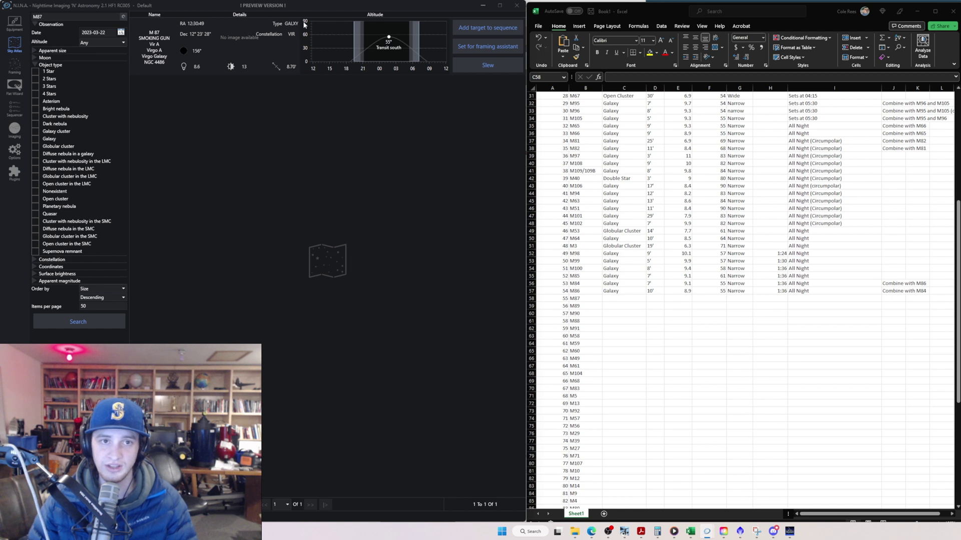
click(294, 26)
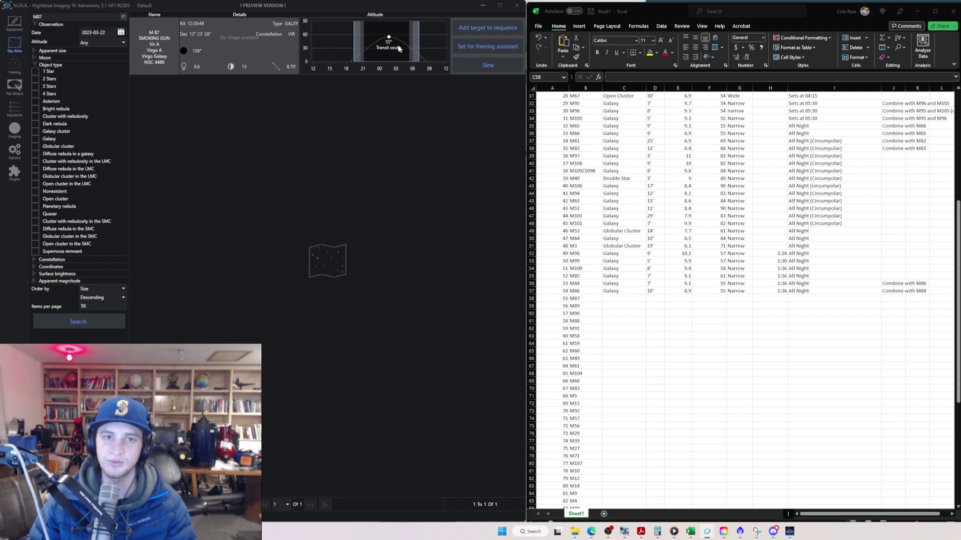
mouse_move(402, 44)
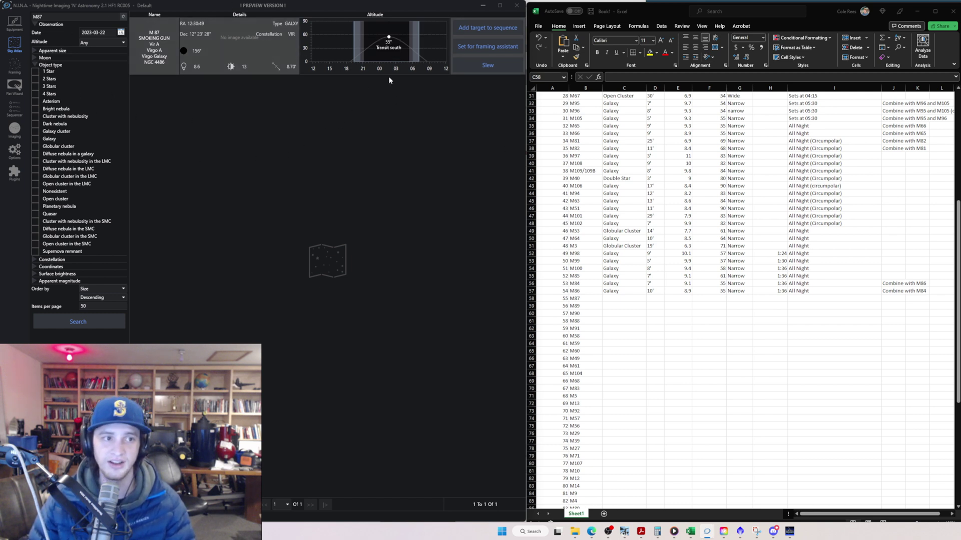
- Enter Galaxy, 9', 8.6, 55 and Narrow across M87's row 58
click(610, 297)
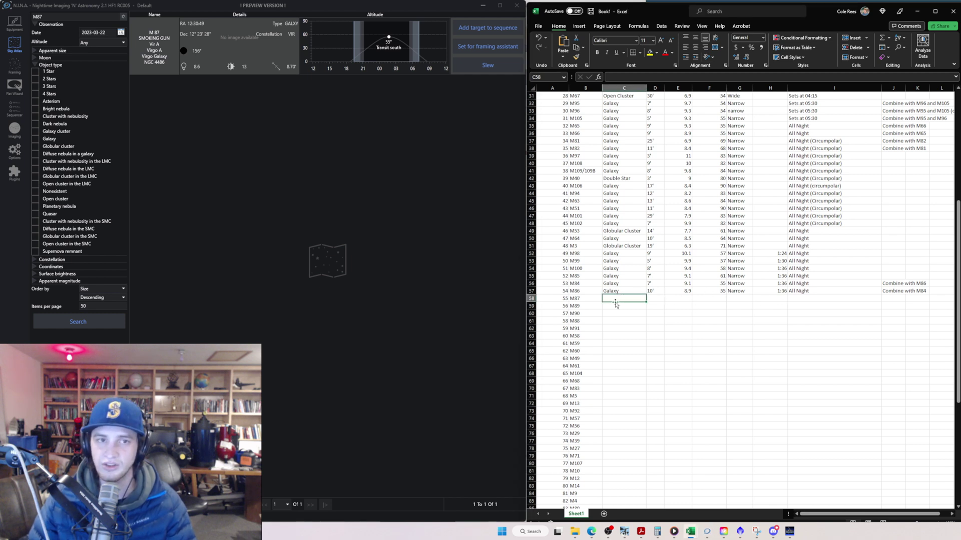
text(Galaxy)
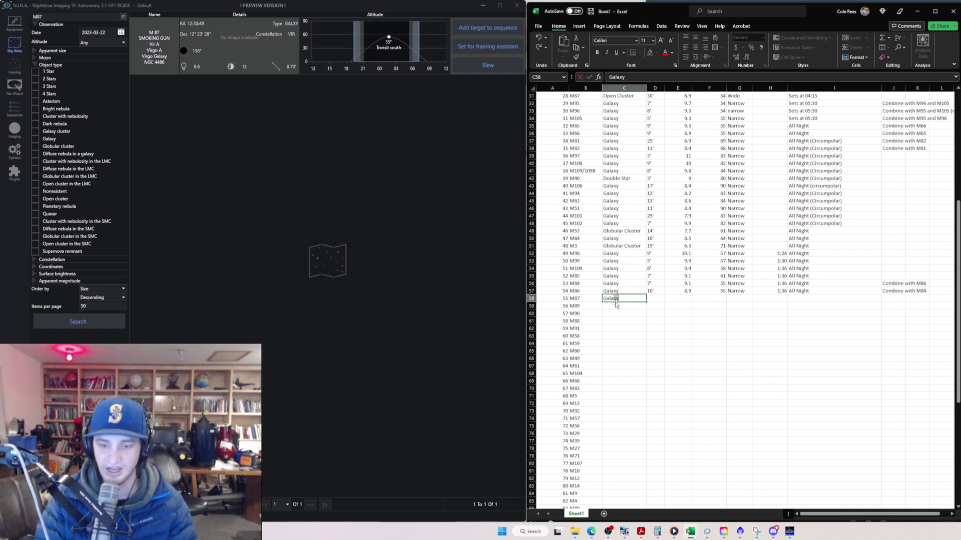
key(Tab)
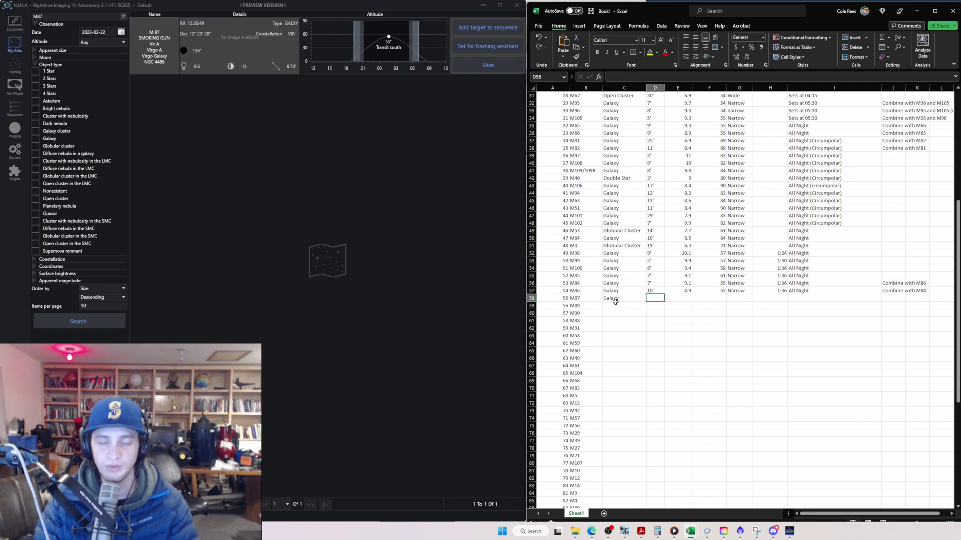
text(9)
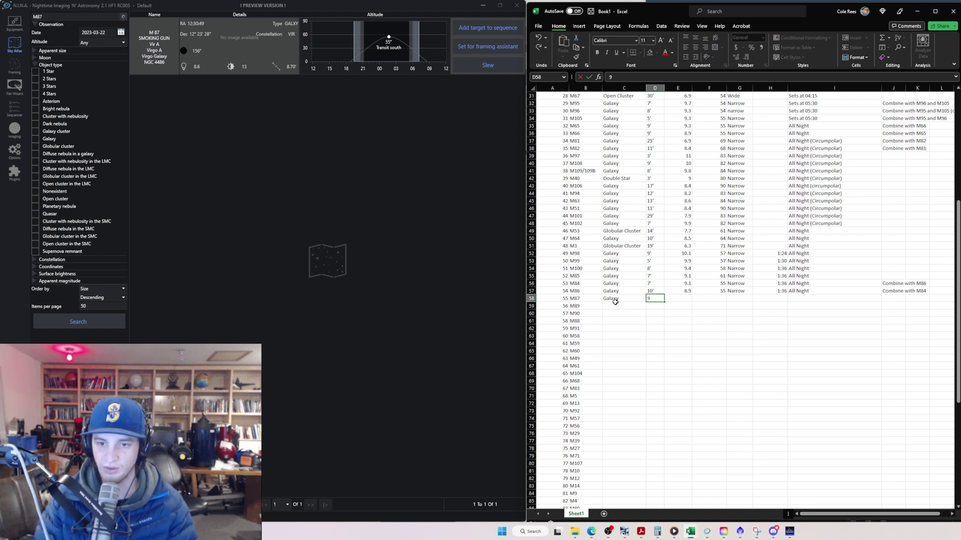
key(Tab)
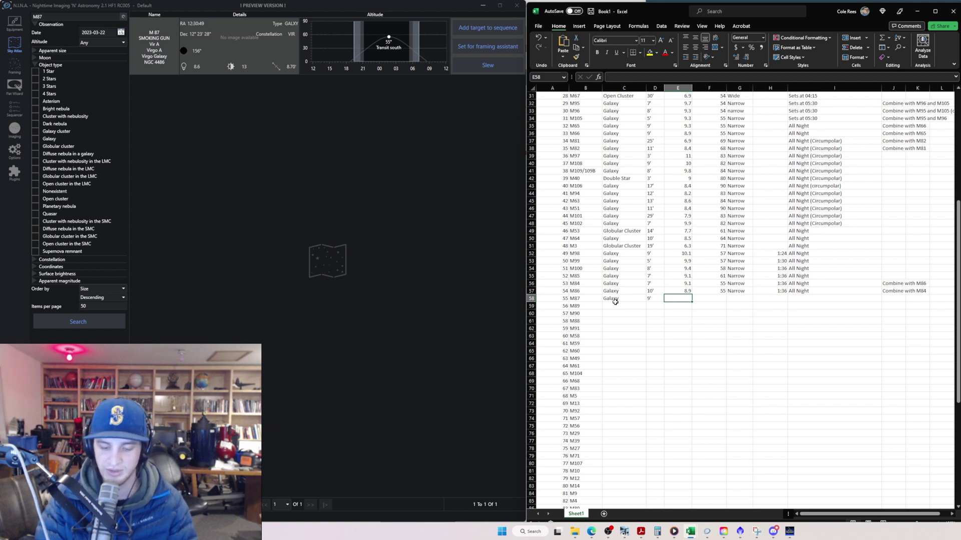
text(8)
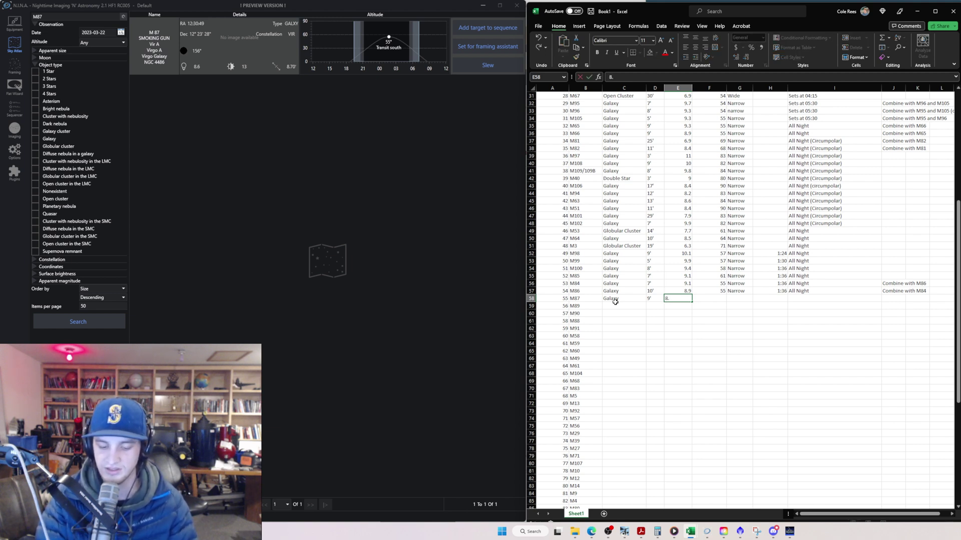
text(.6)
key(Tab)
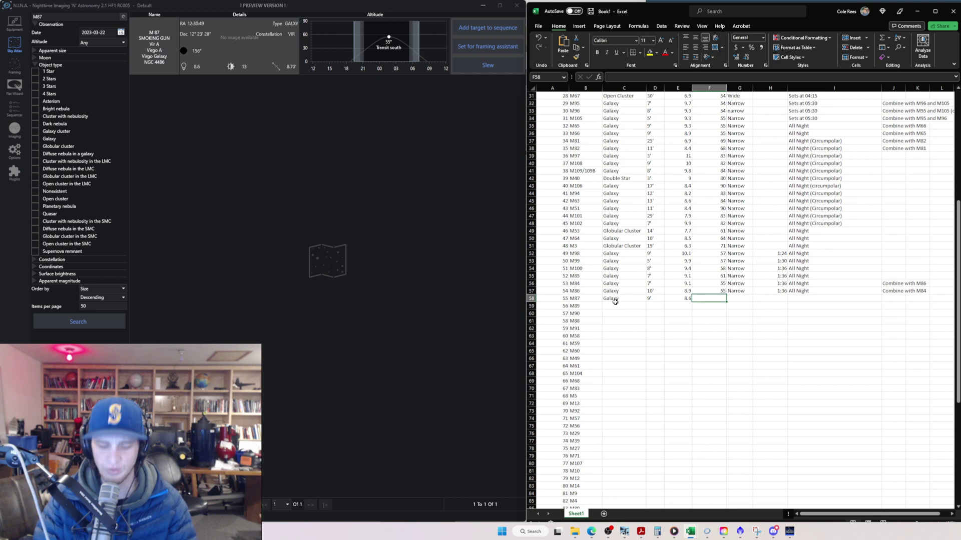
text(55)
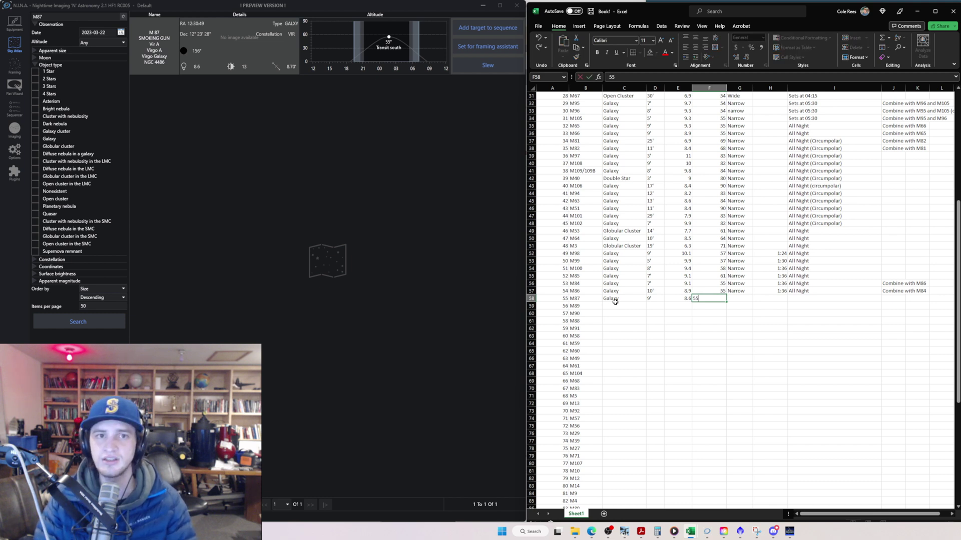
key(Tab)
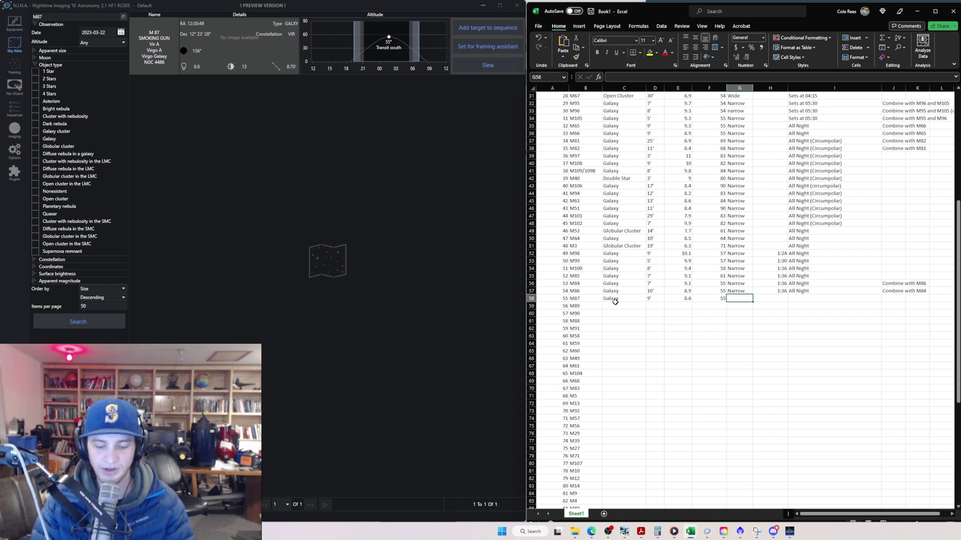
text(Narrow)
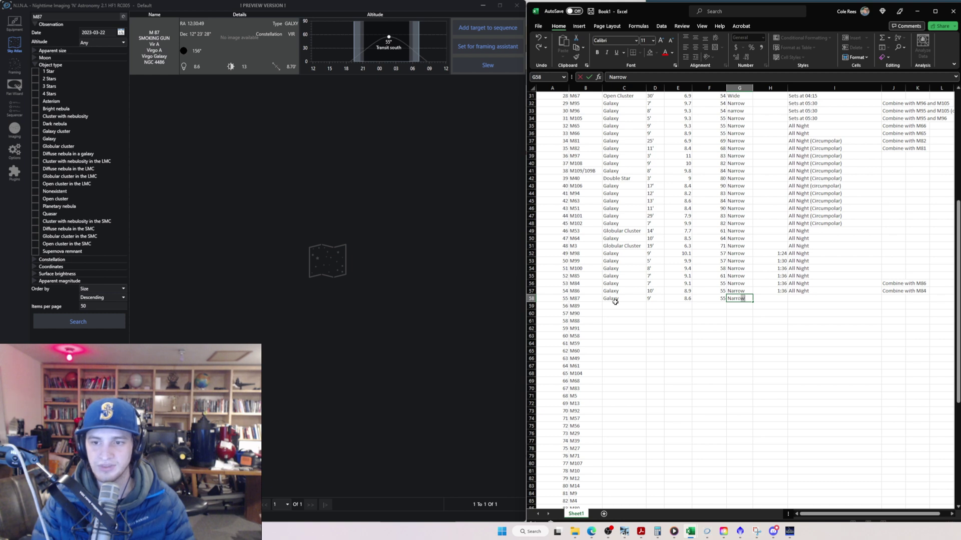
key(Tab)
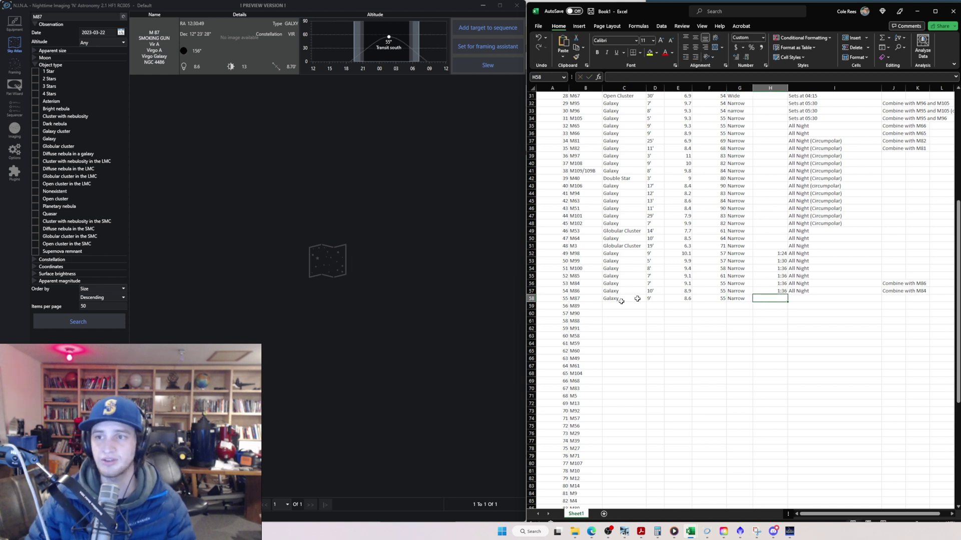
- Check the Wide-Field Combo Target column and M87's combo cells J58:K58
drag(894, 102, 895, 116)
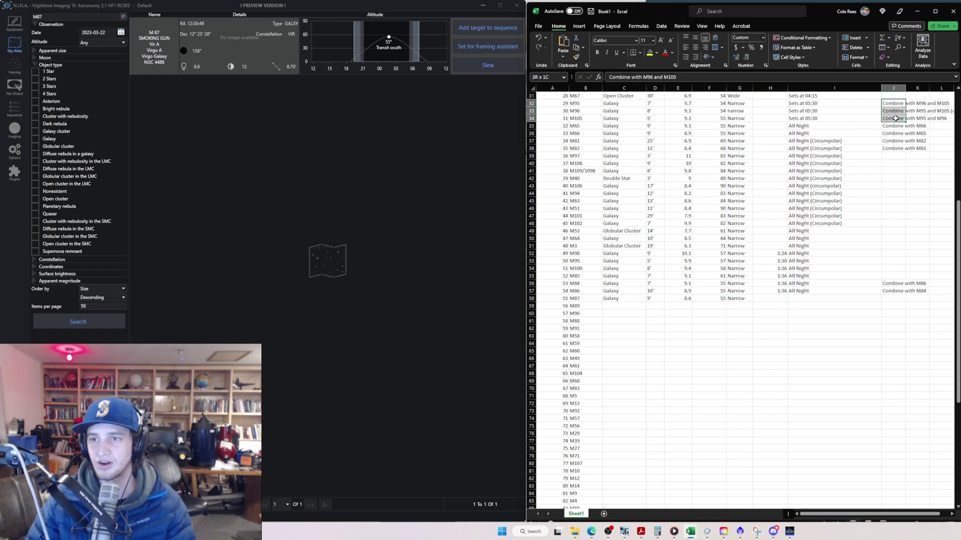
scroll(896, 149, up, 3)
scroll(895, 145, up, 7)
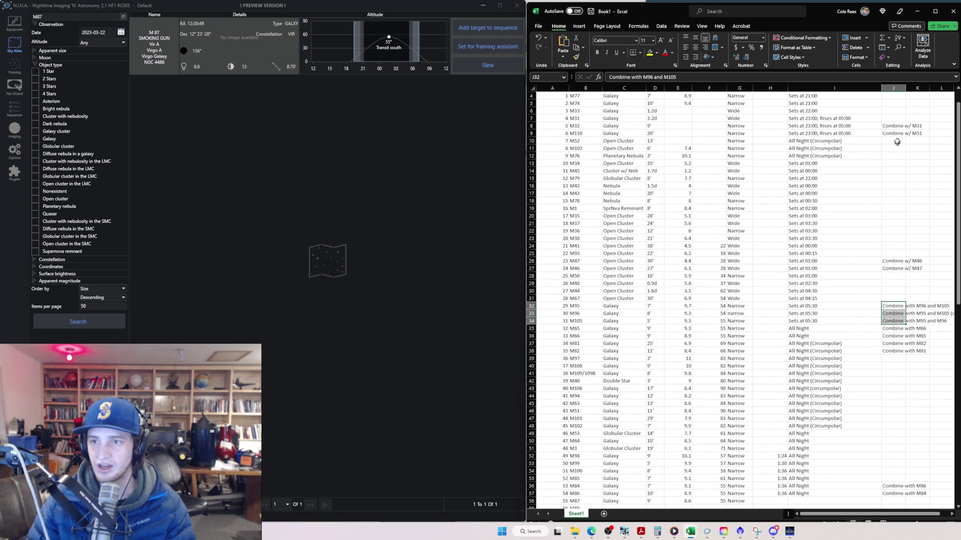
click(892, 113)
drag(892, 112, 920, 111)
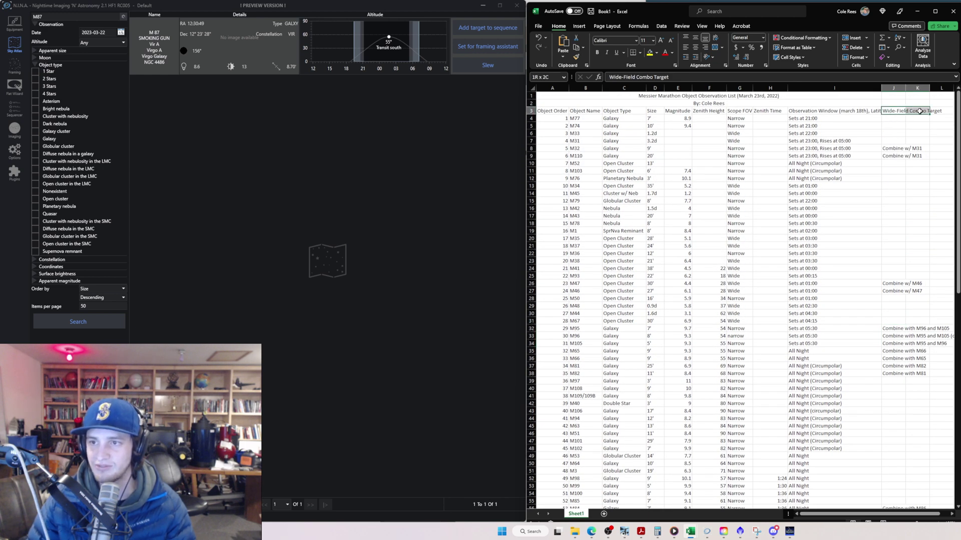
click(898, 133)
scroll(898, 133, down, 6)
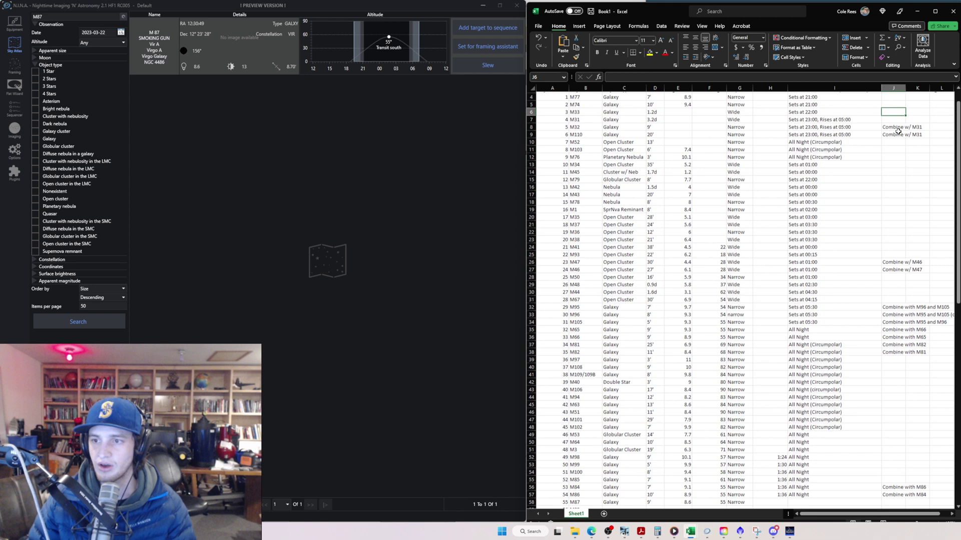
scroll(898, 133, down, 4)
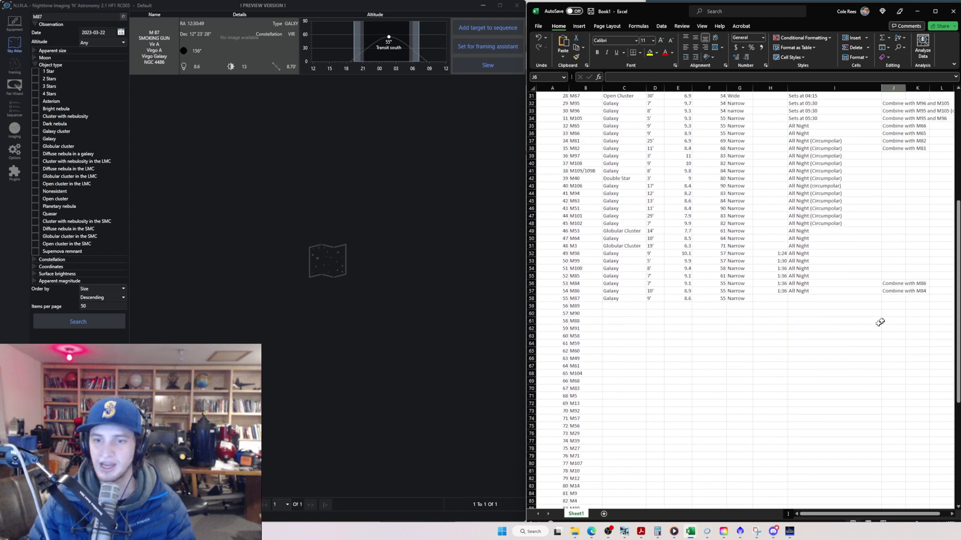
click(770, 298)
drag(893, 299, 920, 312)
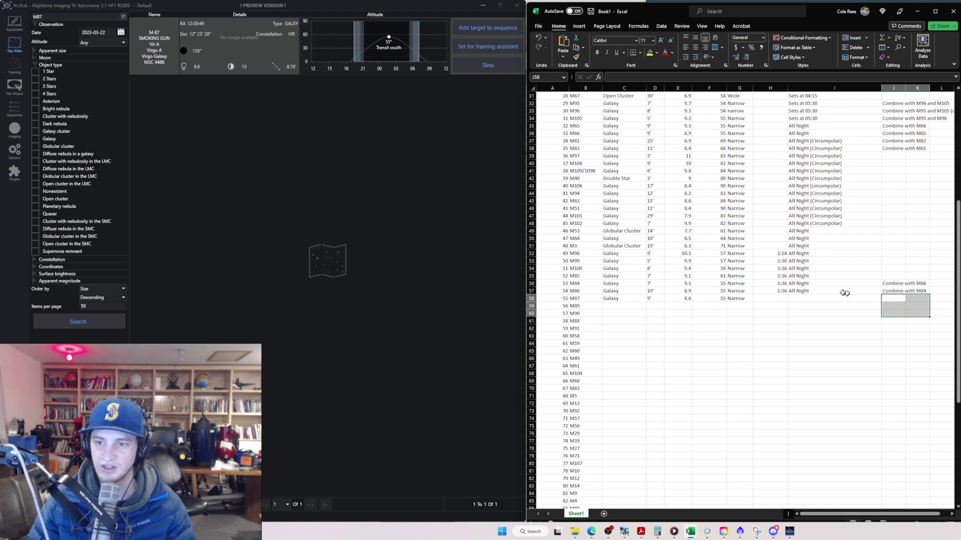
- Enter zenith time 1:42 in H58, confirmed from the altitude chart, then All Night
click(777, 298)
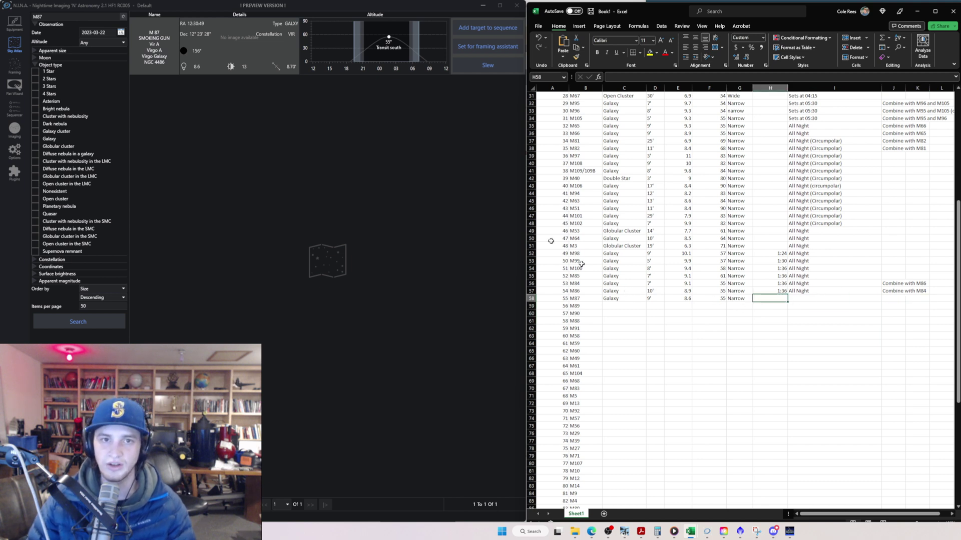
text(1)
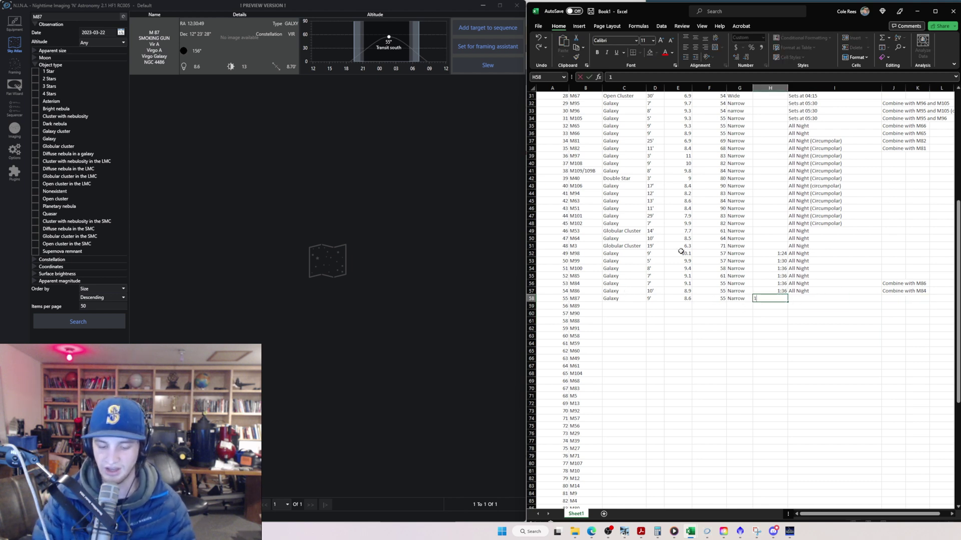
text(:42)
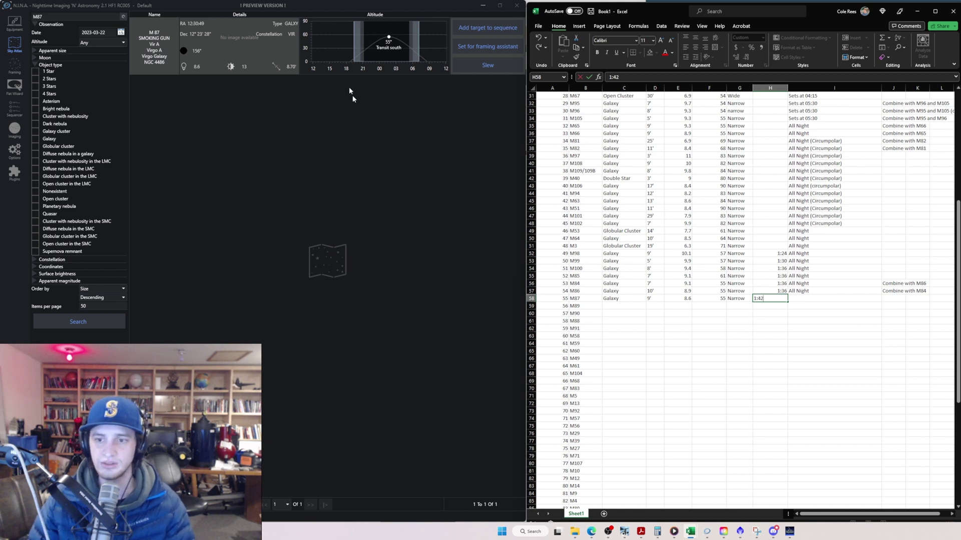
click(393, 37)
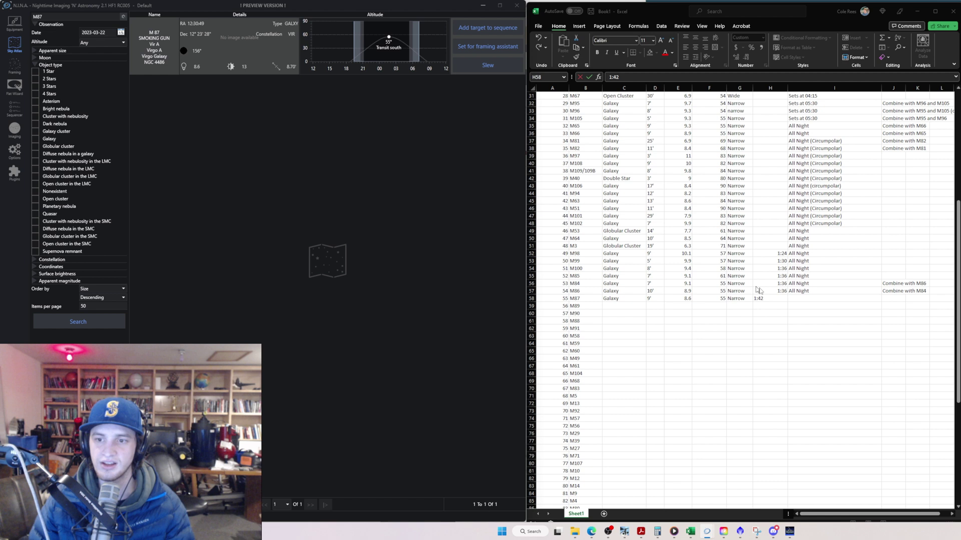
click(769, 298)
key(Tab)
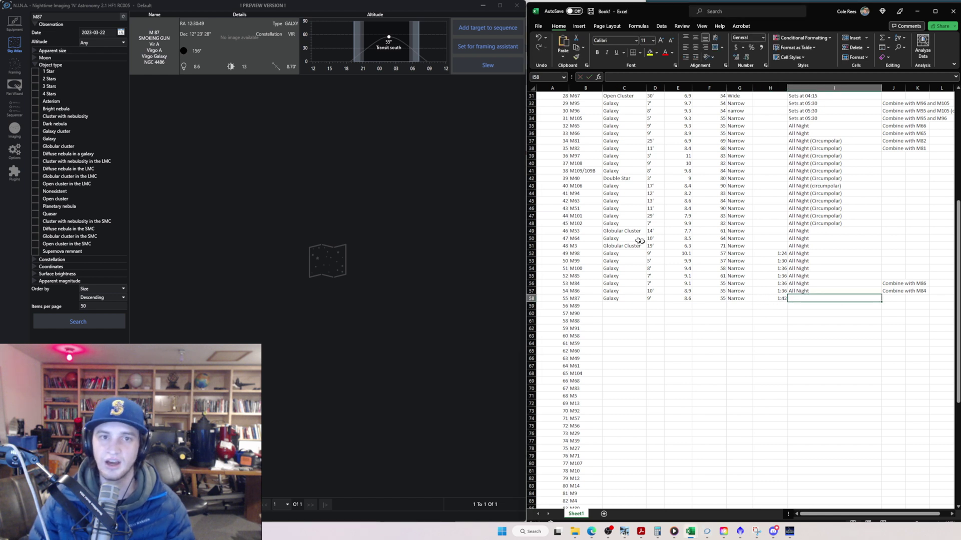
text(All N)
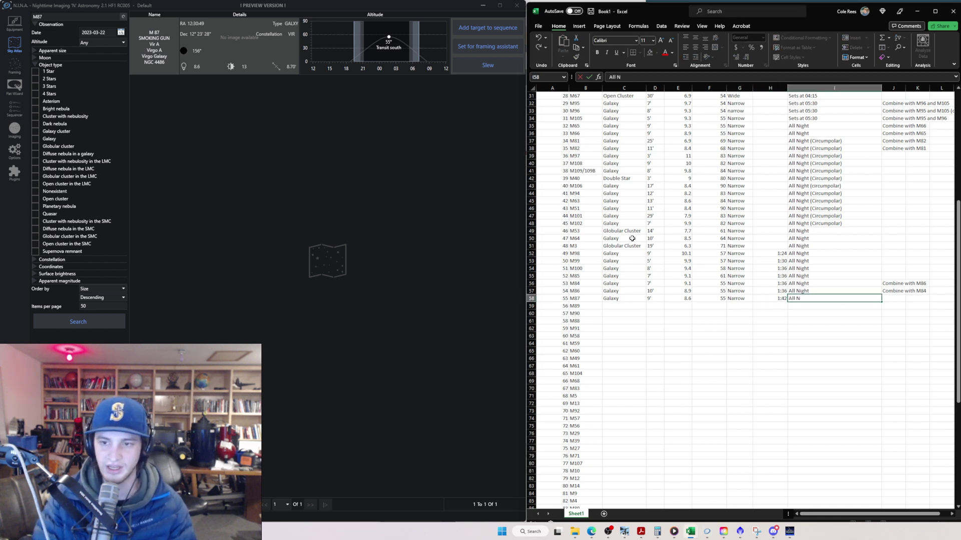
text(ight)
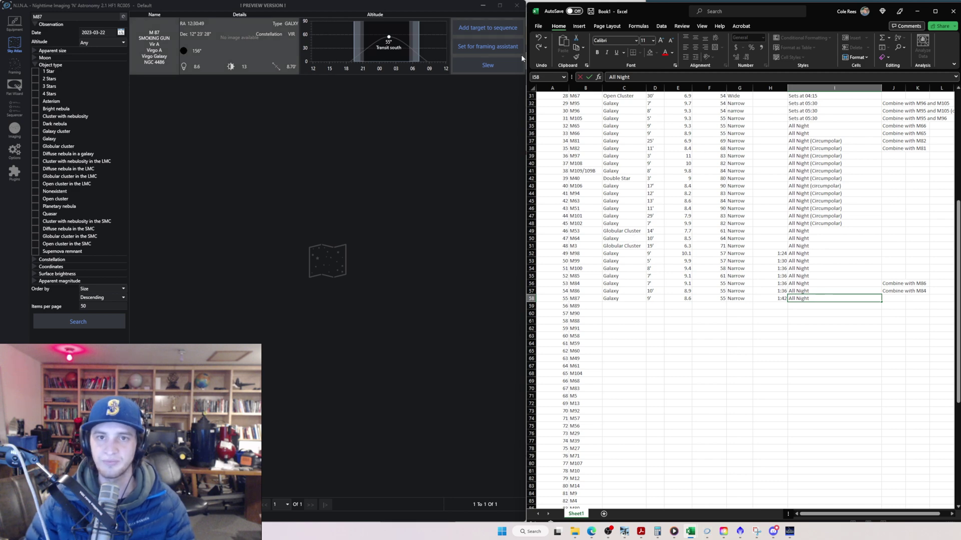
- Frame M 87 on the sky map, pan to nearby M 89 and M 90, and commit All Night
click(480, 46)
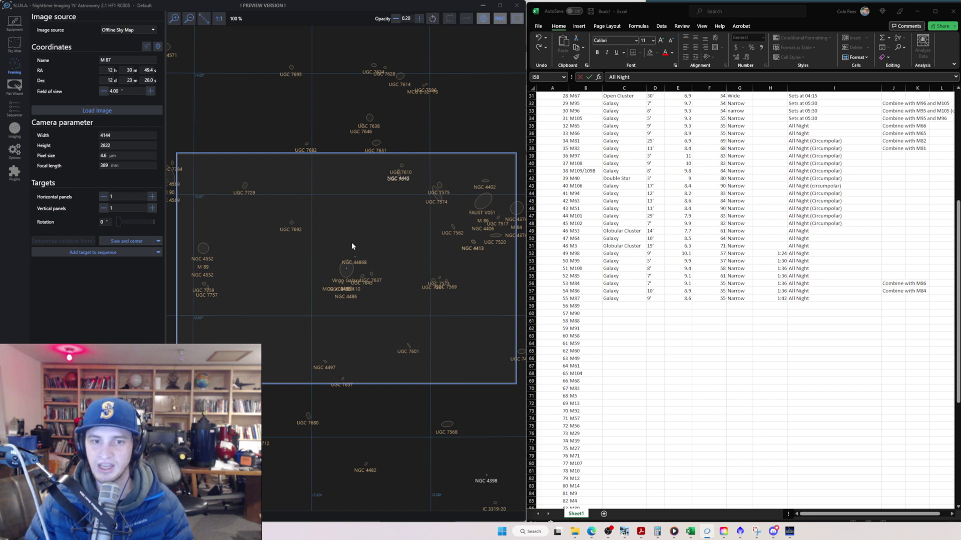
drag(396, 245, 340, 259)
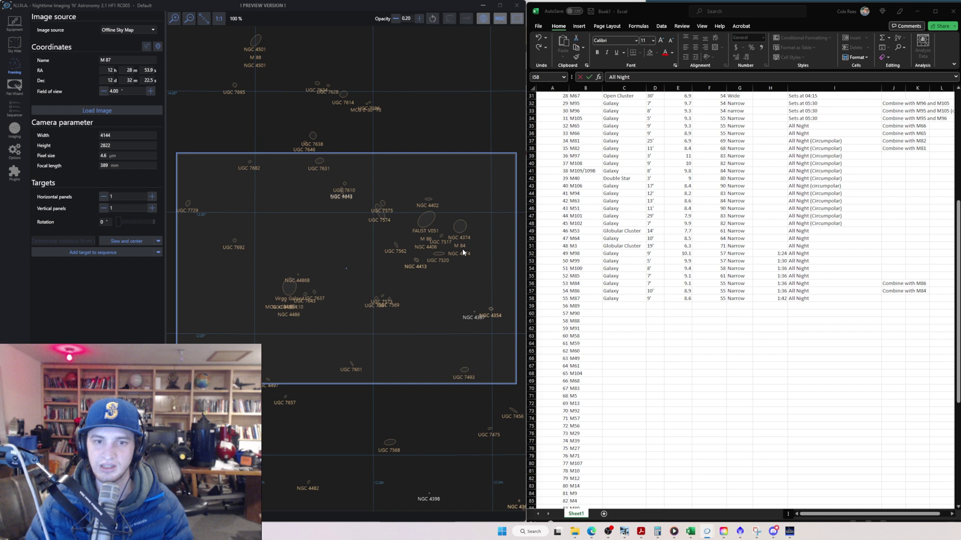
drag(337, 255, 392, 268)
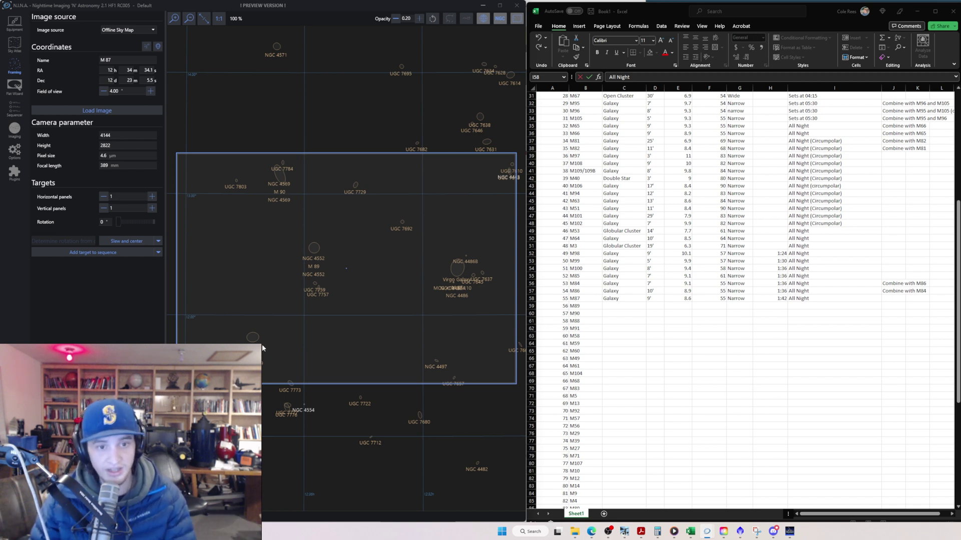
drag(384, 337, 317, 300)
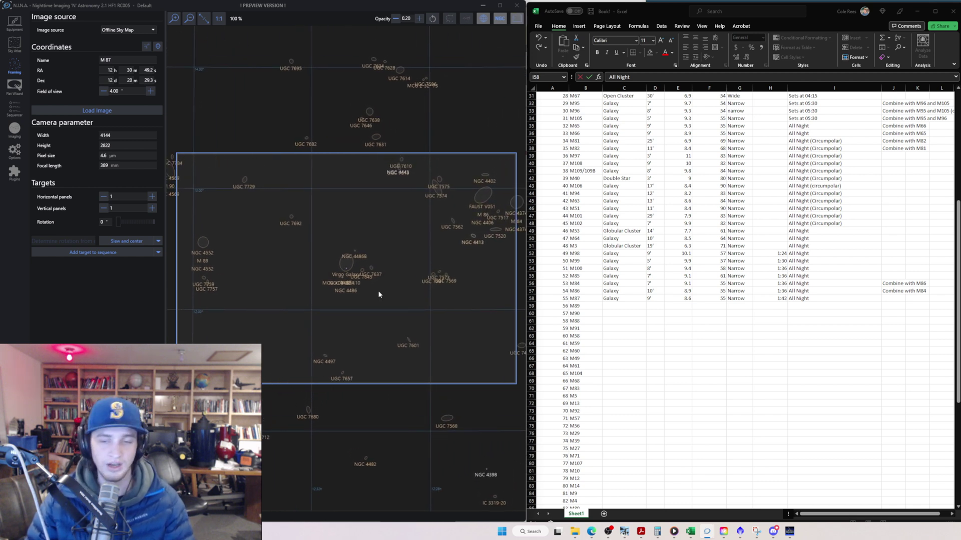
click(743, 304)
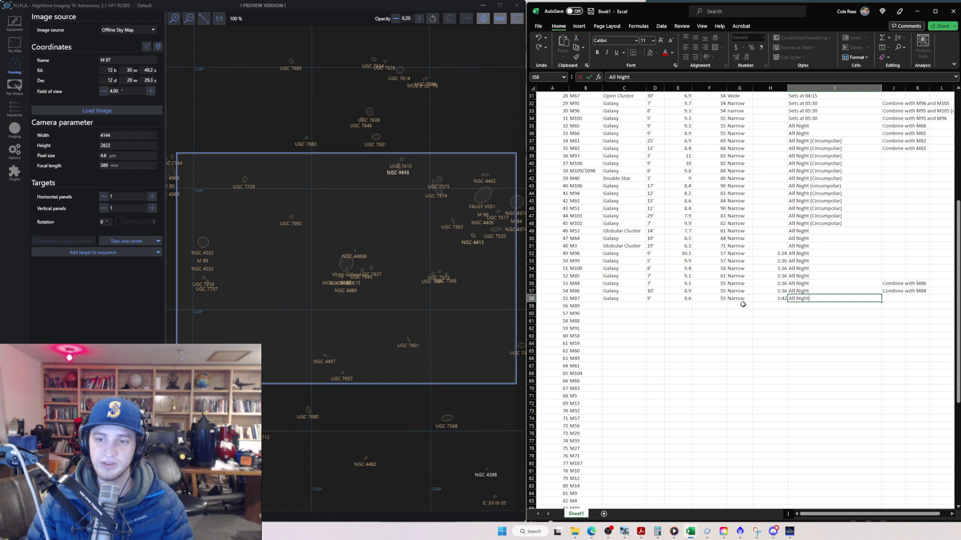
click(896, 299)
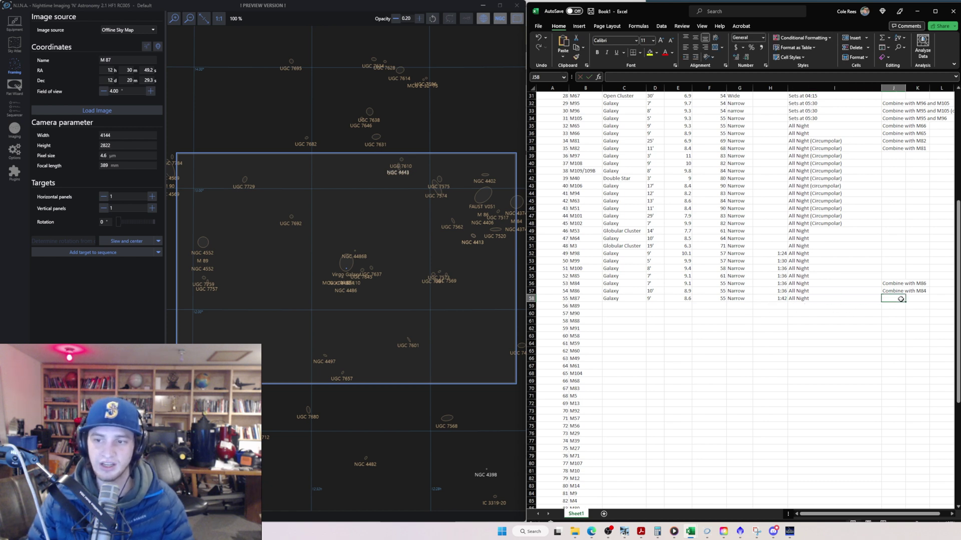
drag(374, 288, 421, 281)
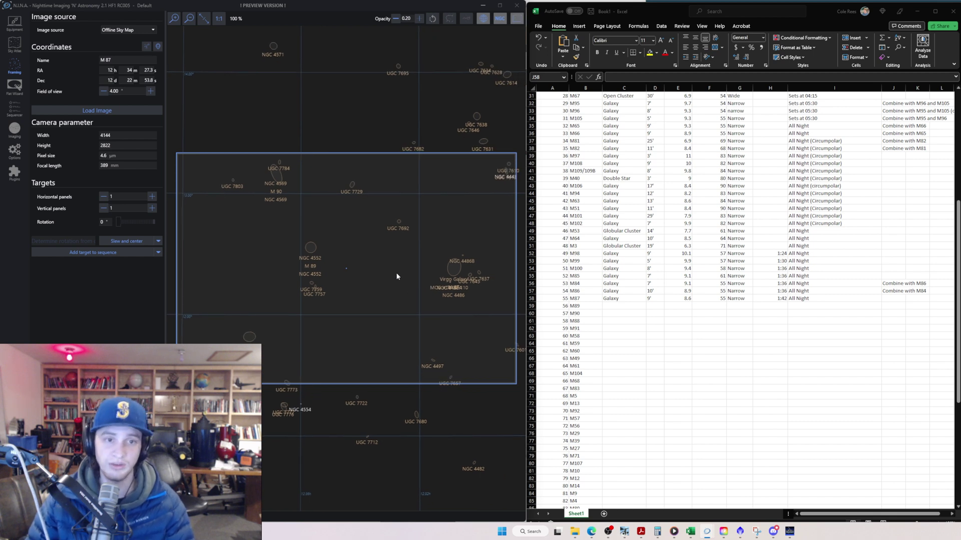
drag(396, 274, 391, 288)
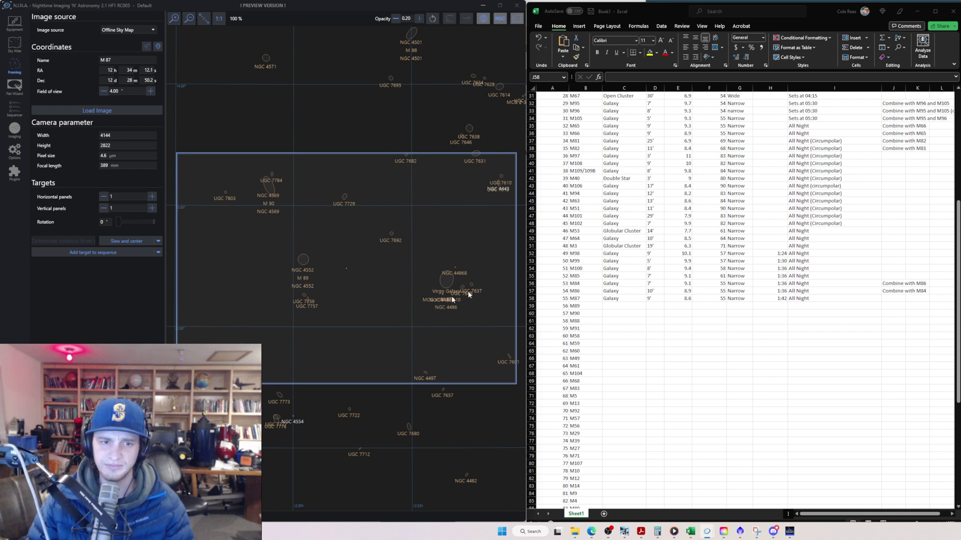
- Type 'Combine With M90, M58, M87' into M89's combo cell J59
click(887, 311)
click(893, 306)
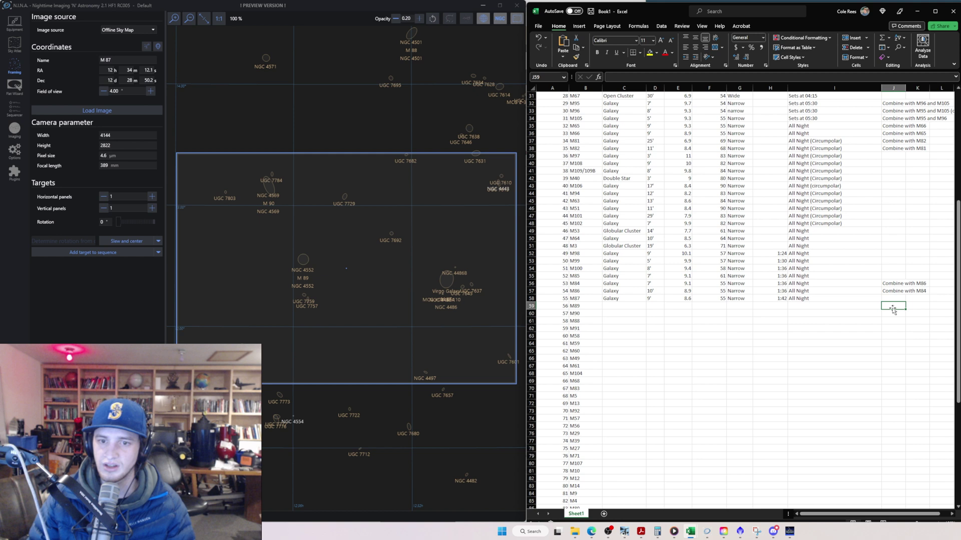
text(Combine Wi)
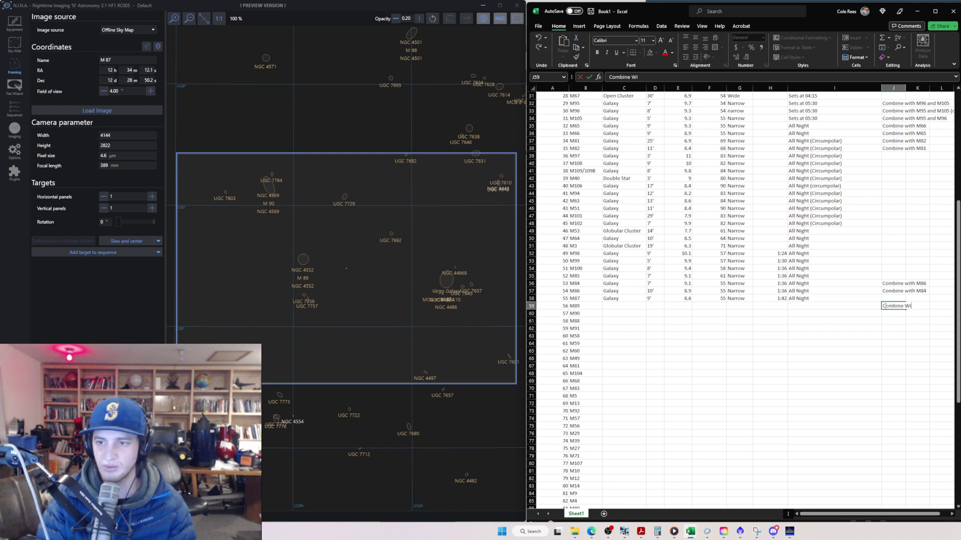
text(th)
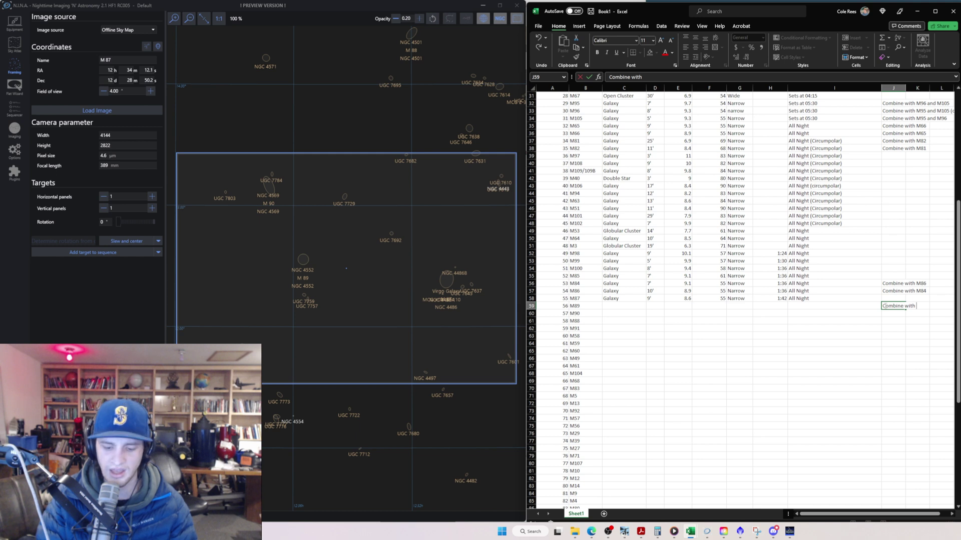
text( M90)
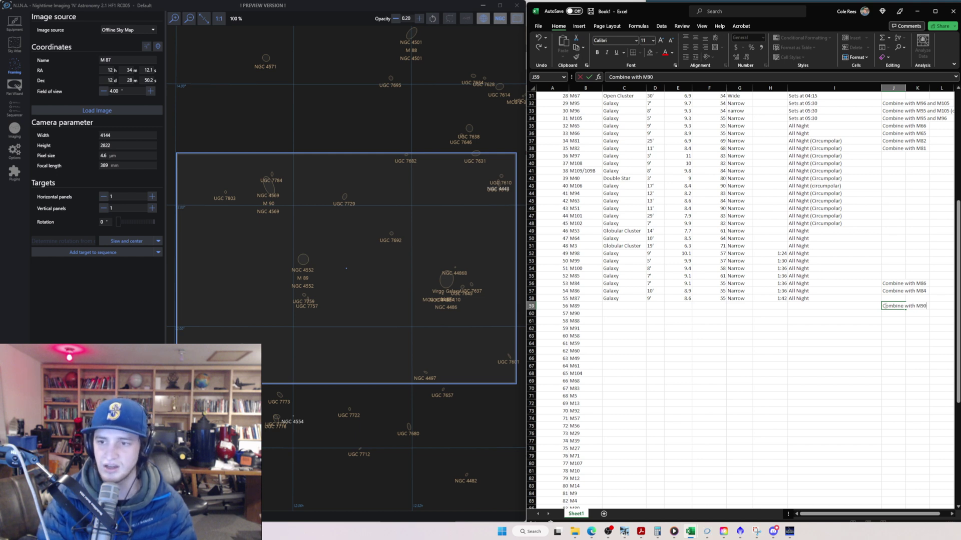
text(, )
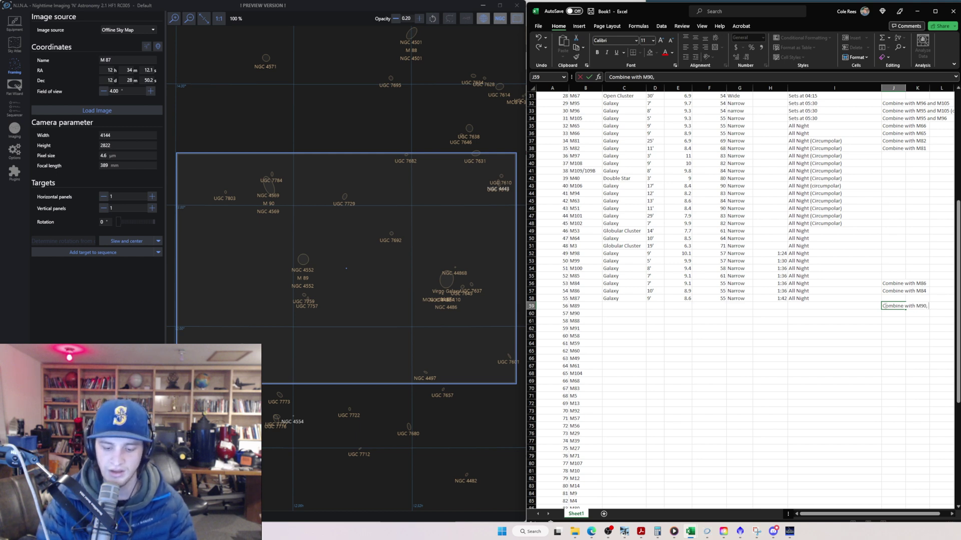
text(M58,)
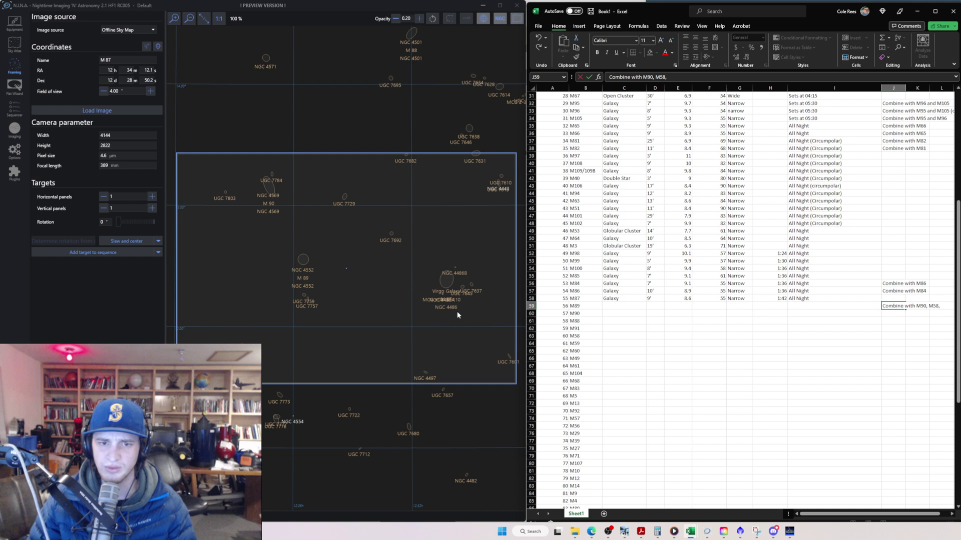
scroll(457, 316, up, 1)
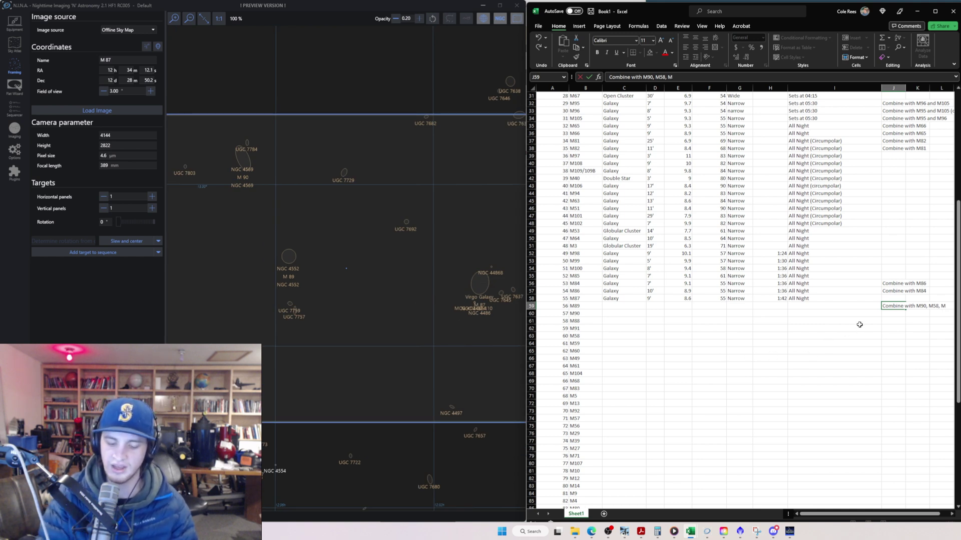
text(M87)
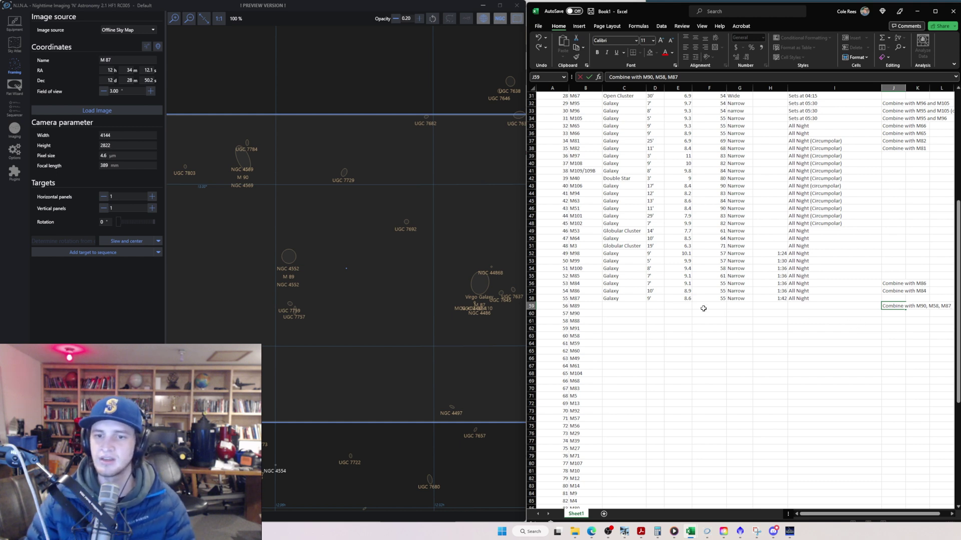
click(887, 313)
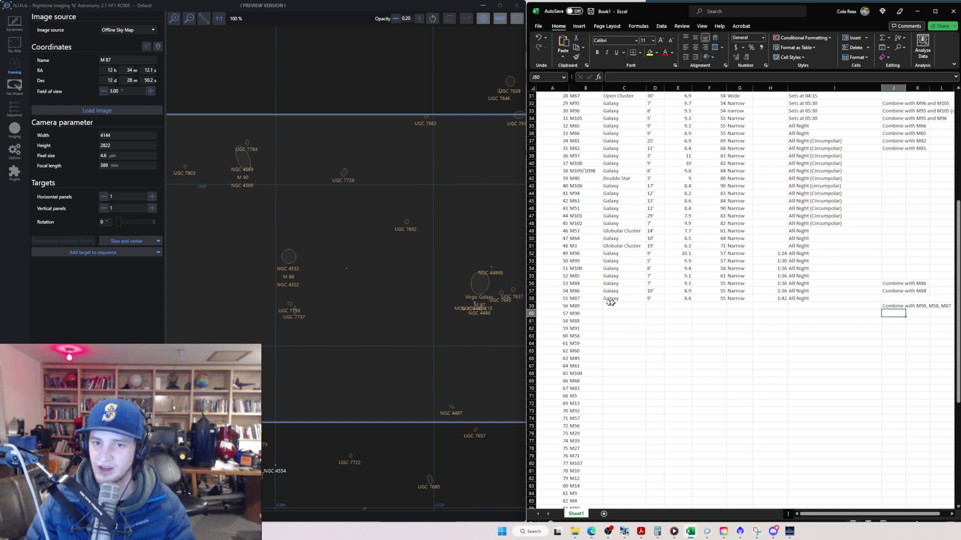
- Enter 'Combine with M90, M58, M89' in M87's note cell J58
click(896, 299)
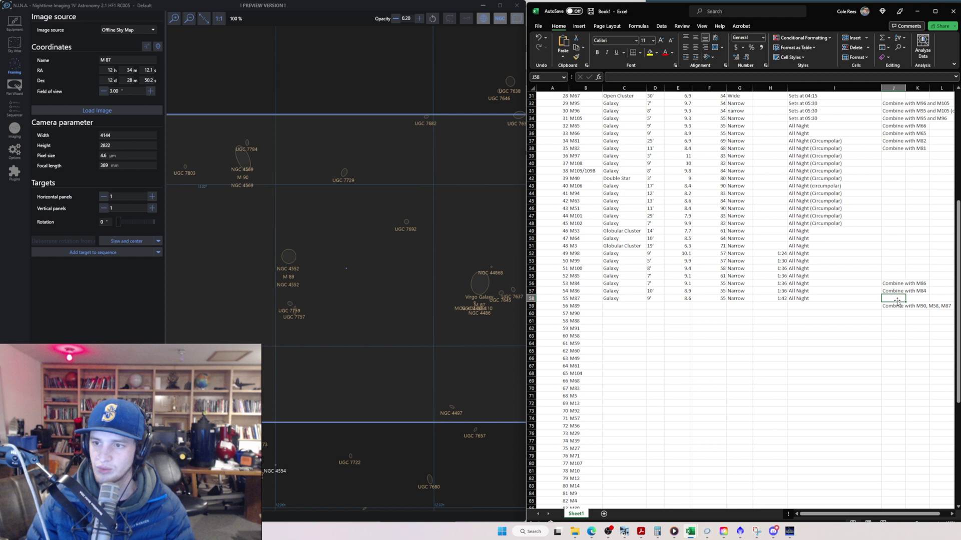
text(C)
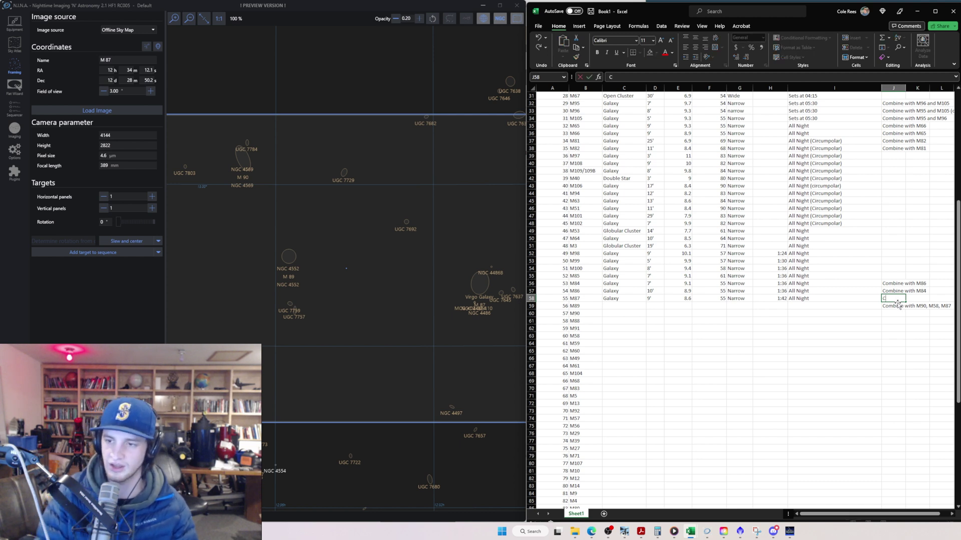
text(ombine with M90)
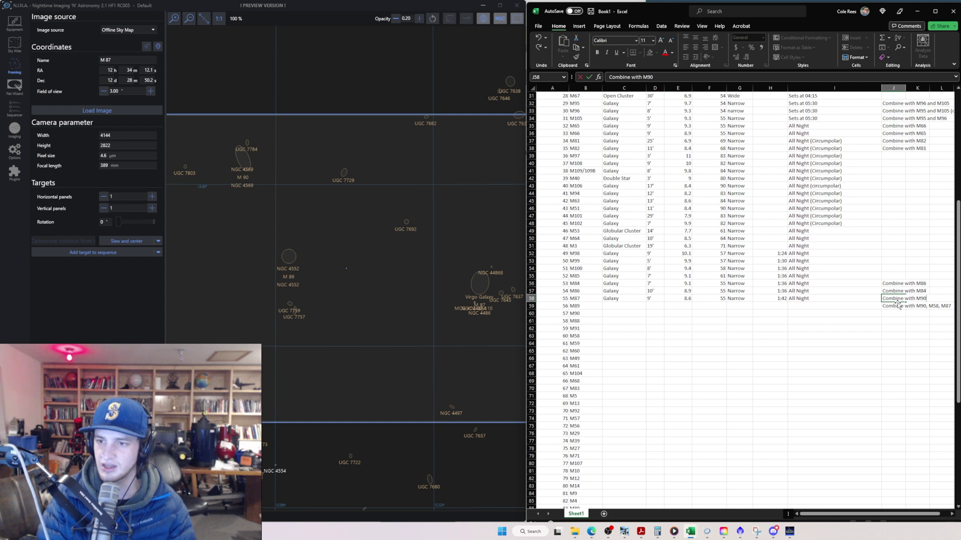
text(, M58,)
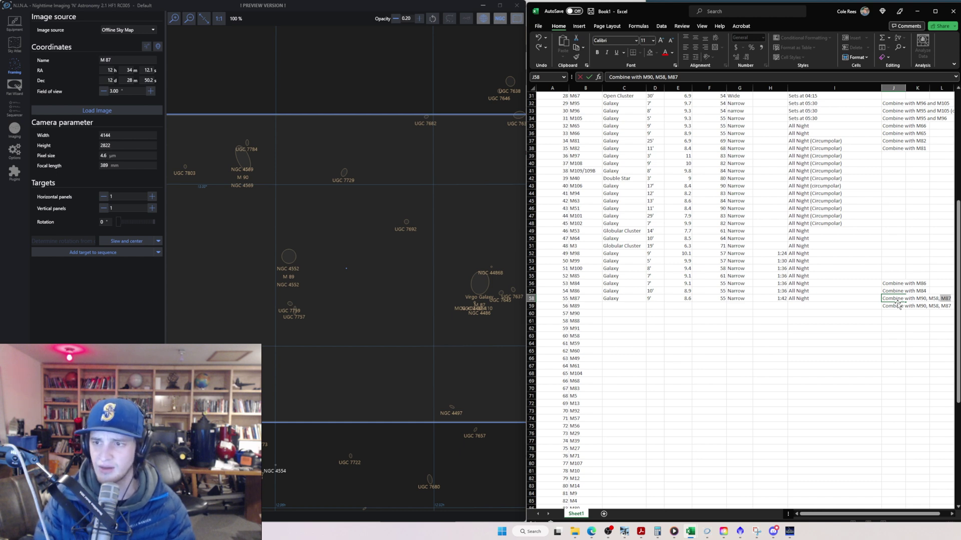
text( M)
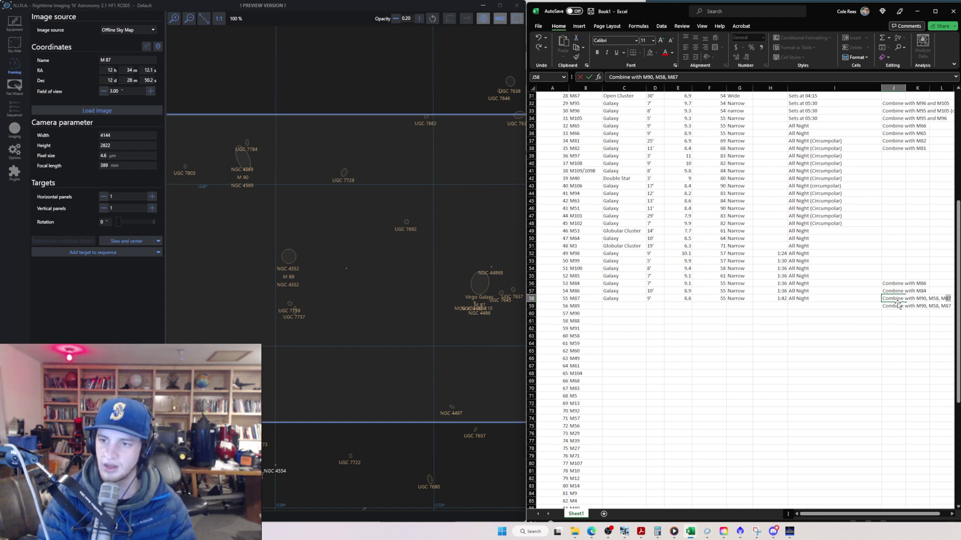
text(89)
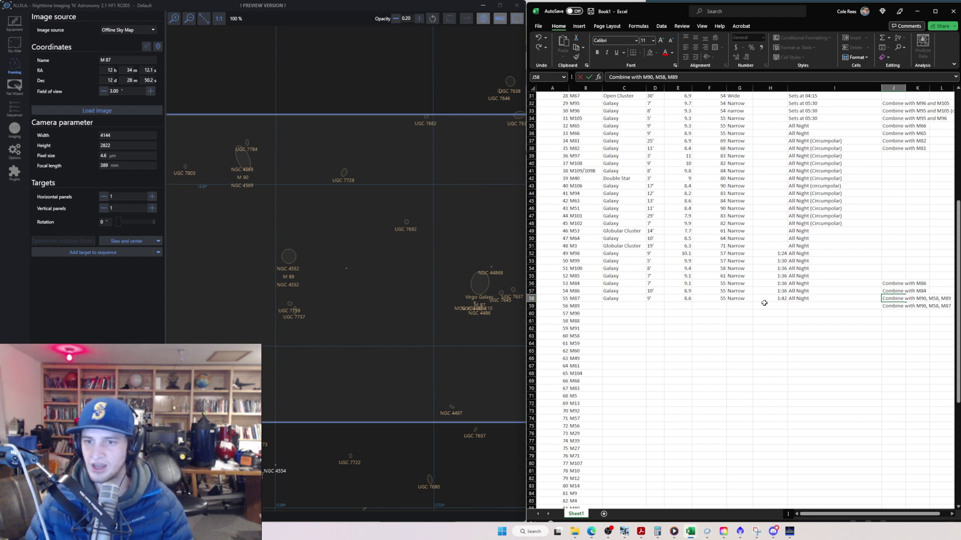
click(615, 308)
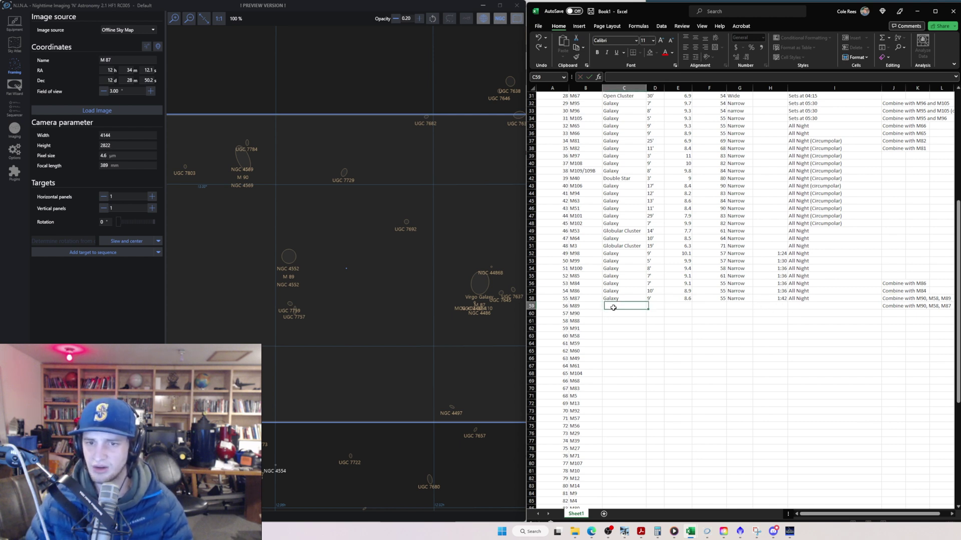
- Append '(center Object)' to M89's J59 note via the formula bar
click(896, 306)
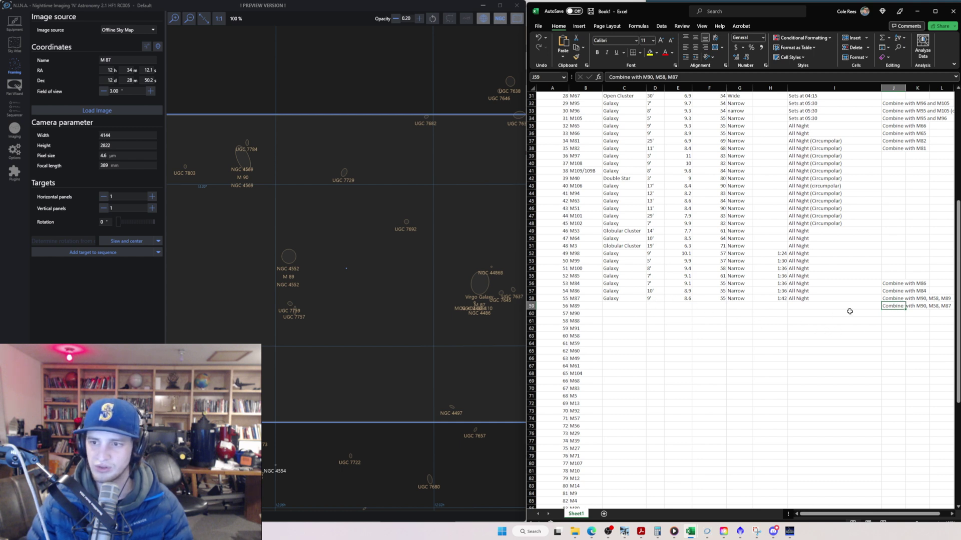
scroll(870, 516, right, 1)
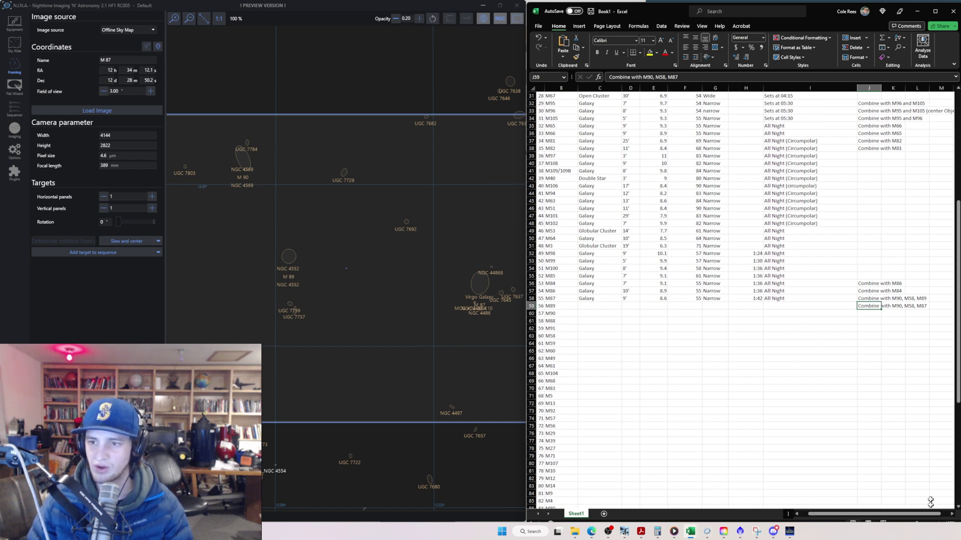
click(692, 76)
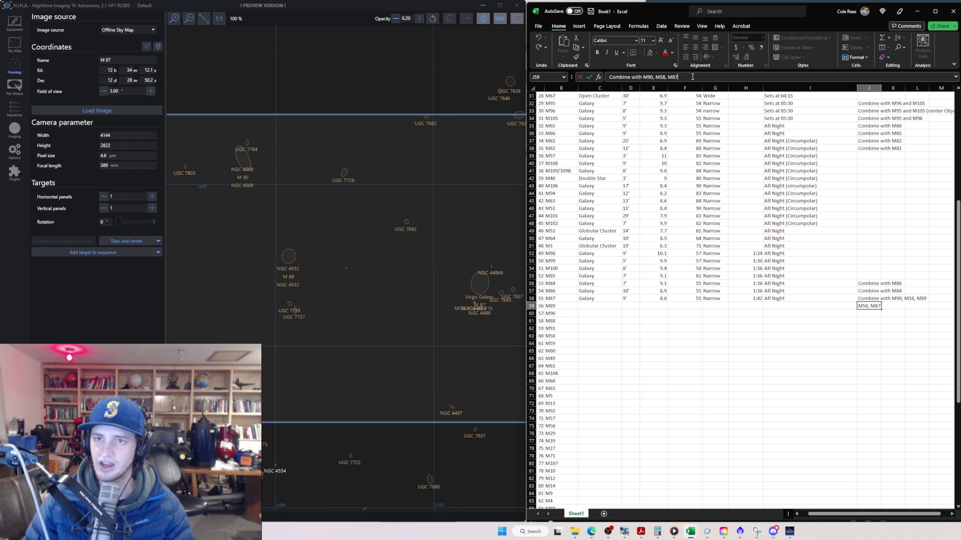
text((center)
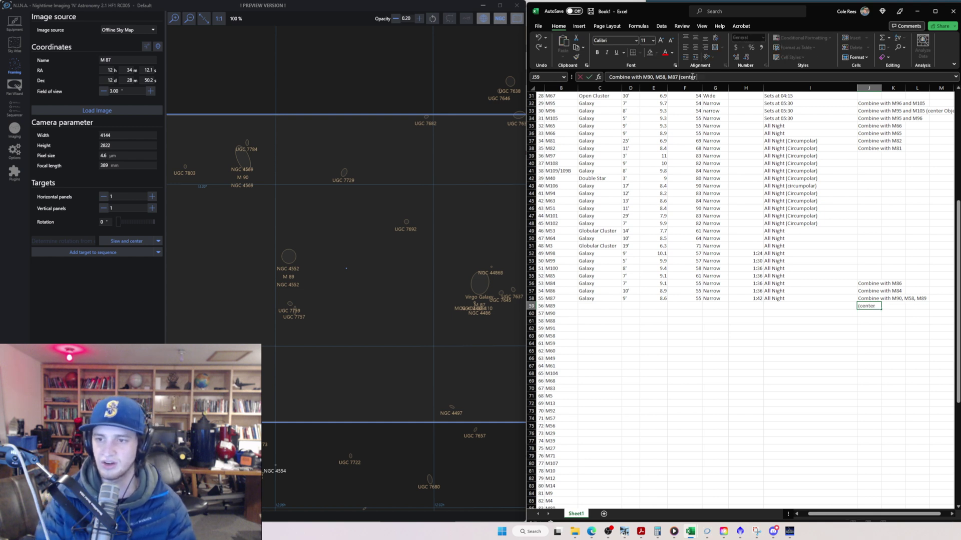
text( Op)
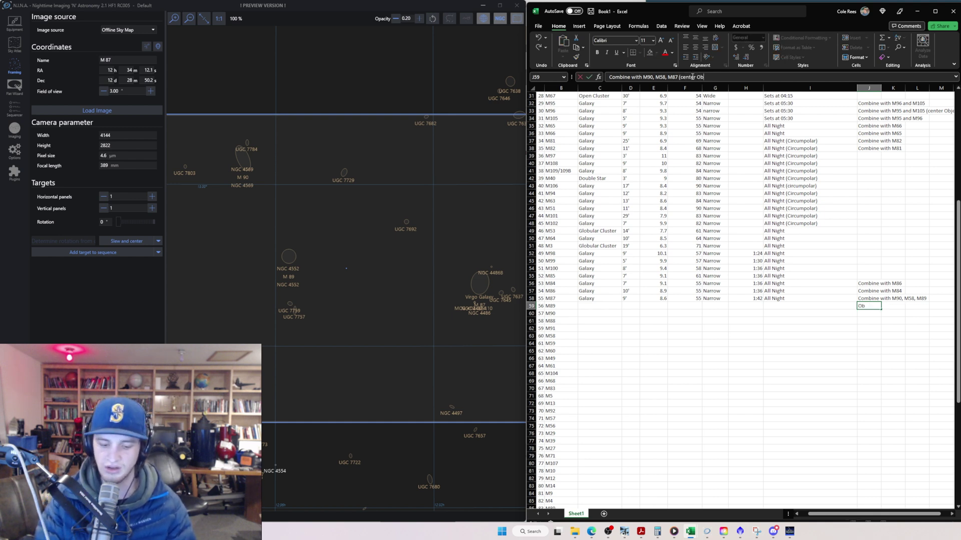
text(ject)
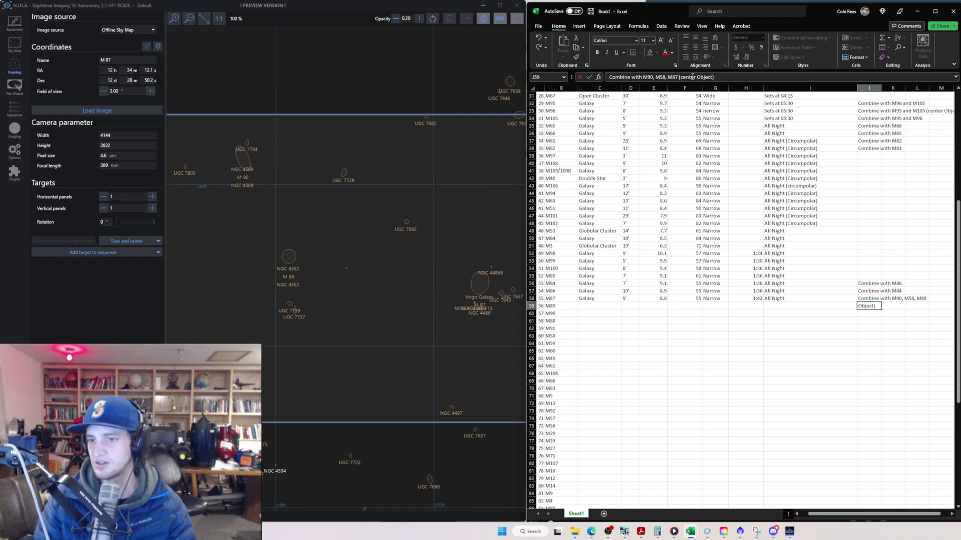
click(868, 381)
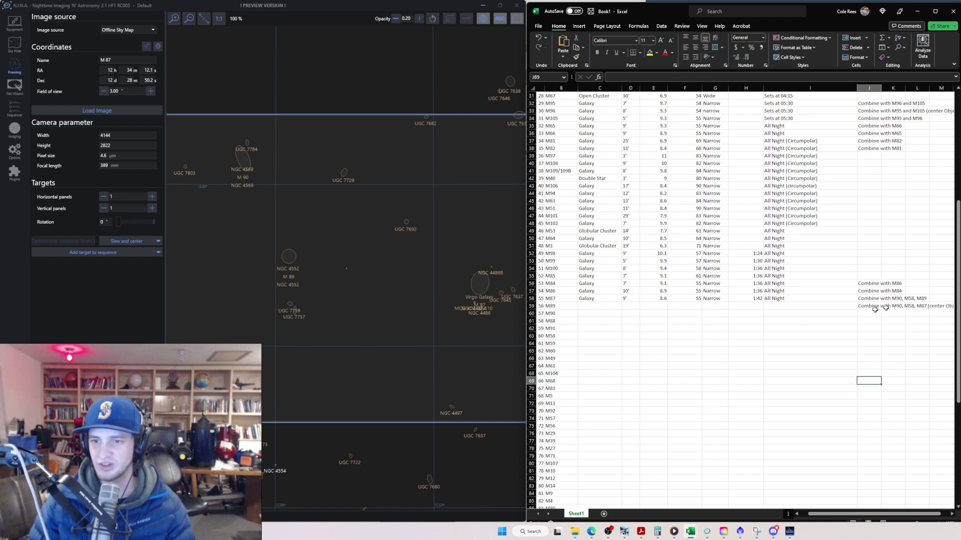
click(557, 307)
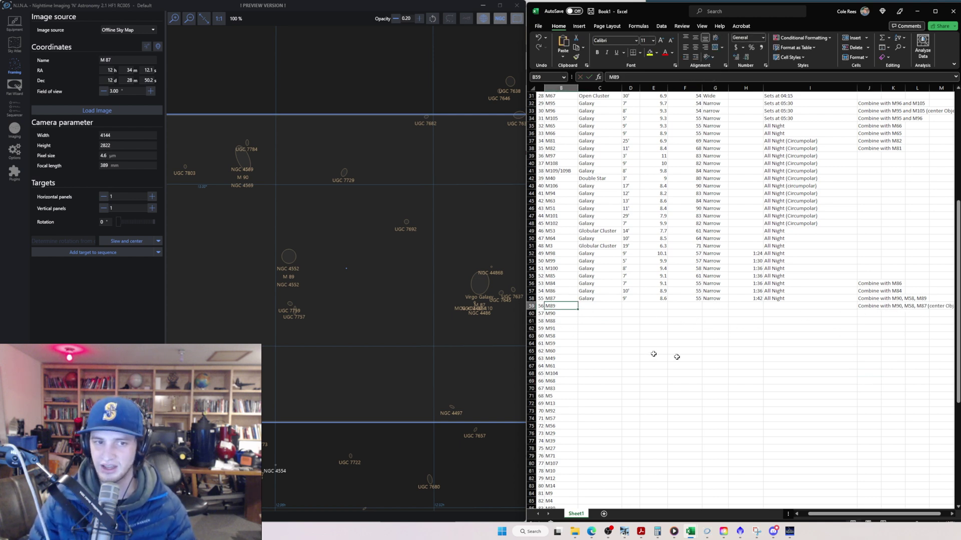
mouse_move(332, 307)
mouse_down()
mouse_move(339, 302)
mouse_move(329, 304)
mouse_up()
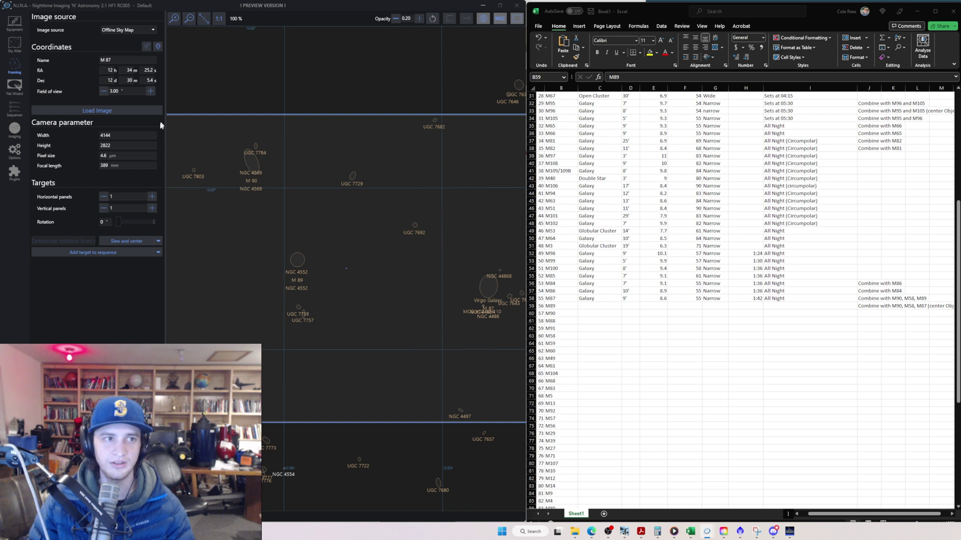
- Change the Sky Atlas search from M87 to M89 and show its details
click(15, 45)
click(84, 18)
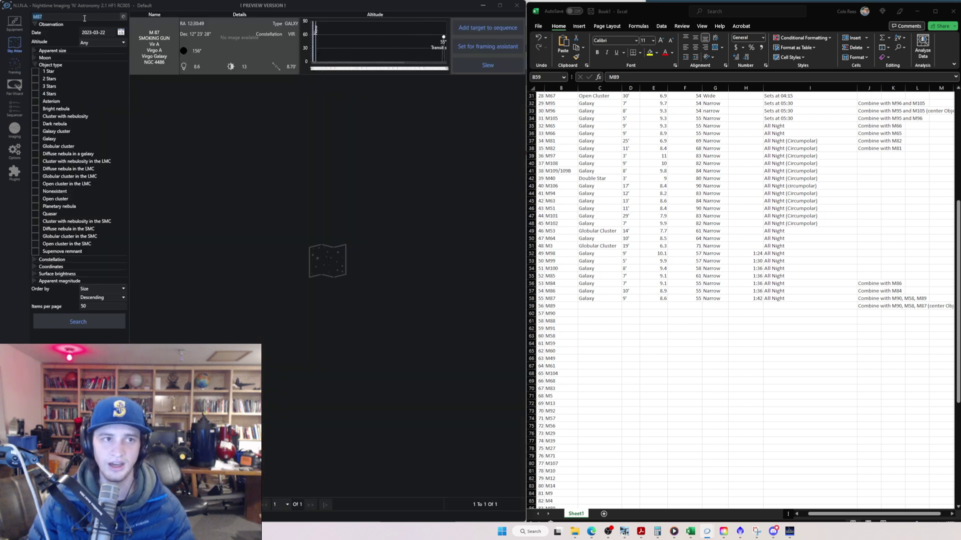
click(85, 18)
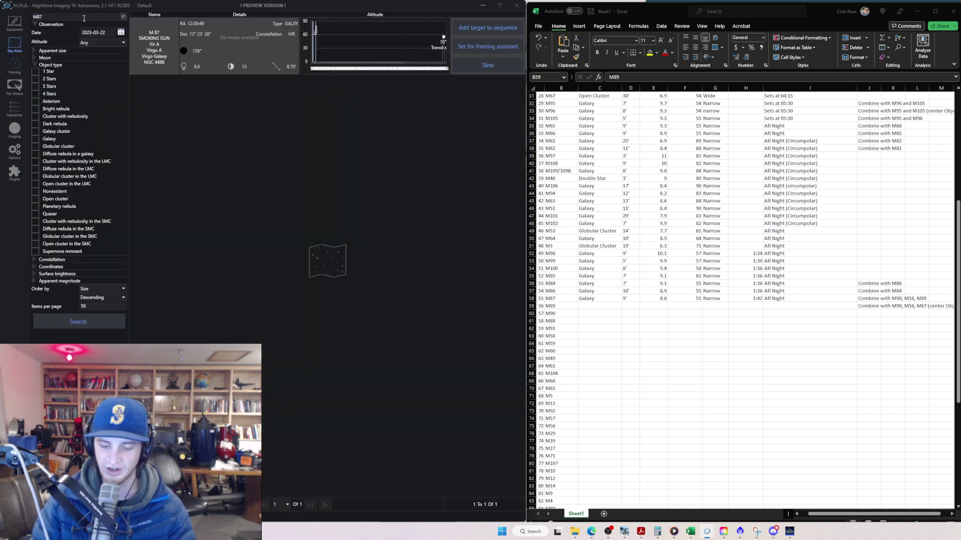
key(Return)
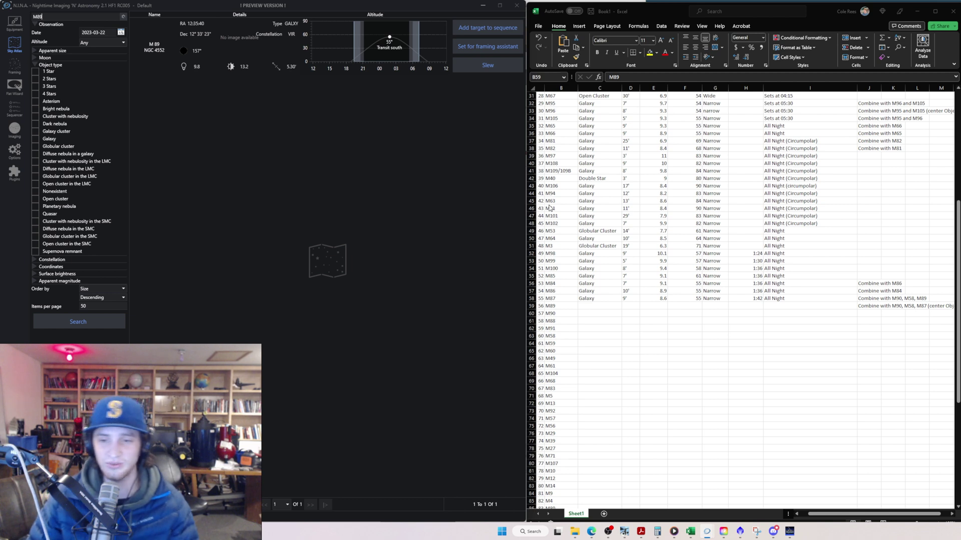
click(603, 306)
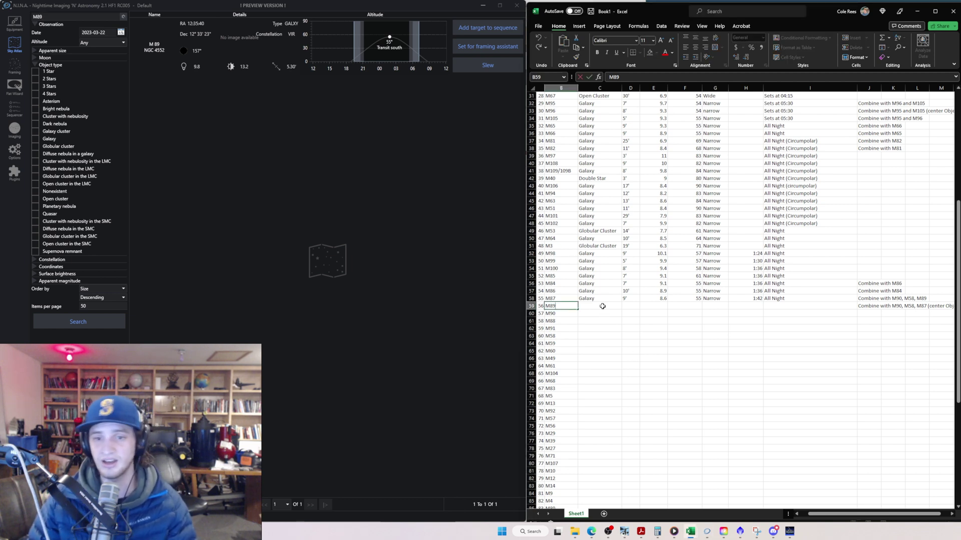
- Enter Galaxy, 5', 9.8, 55 and Narrow across M89's row C59:G59
click(602, 307)
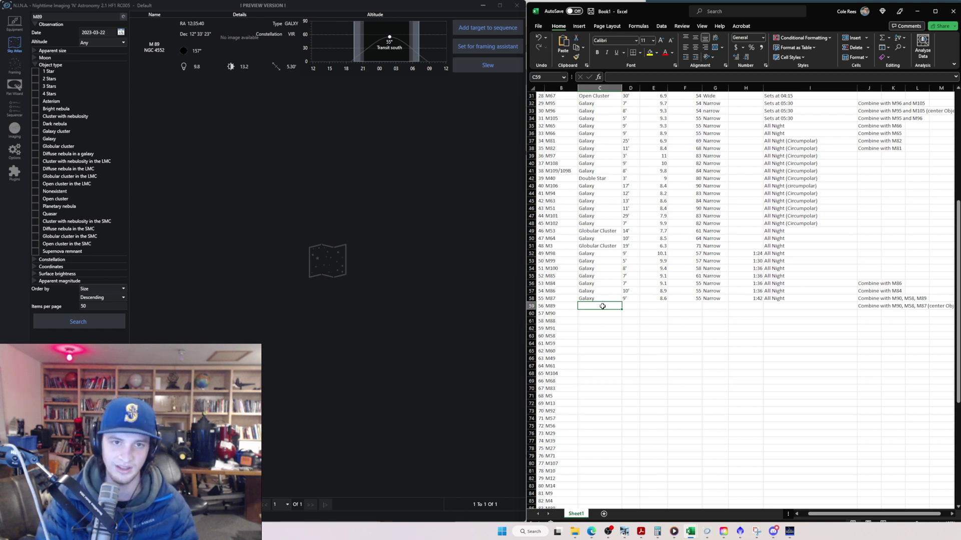
text(Ga)
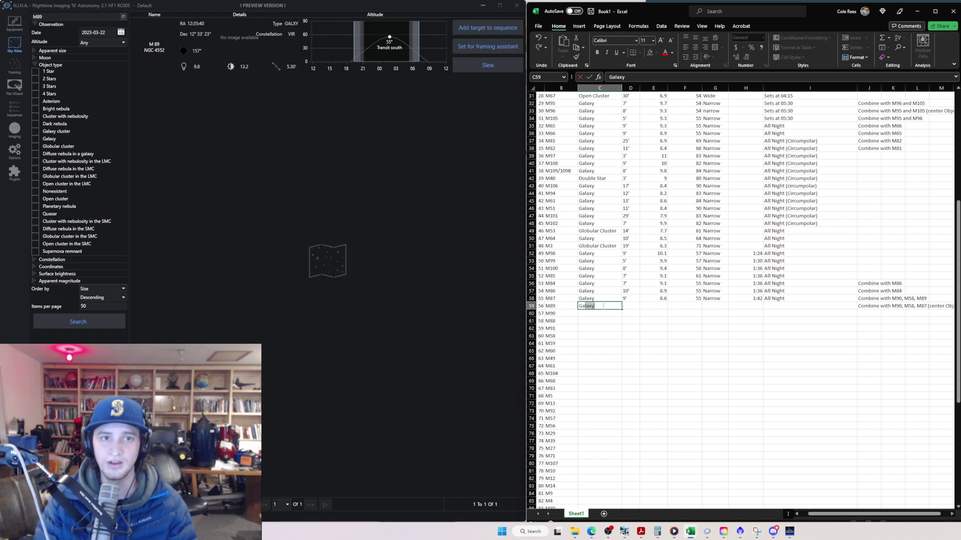
text(laxy)
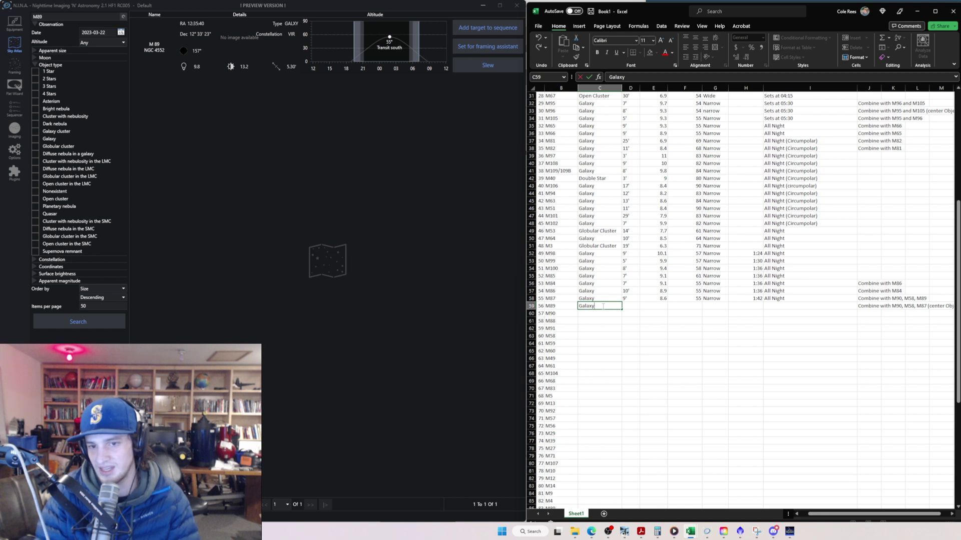
key(Tab)
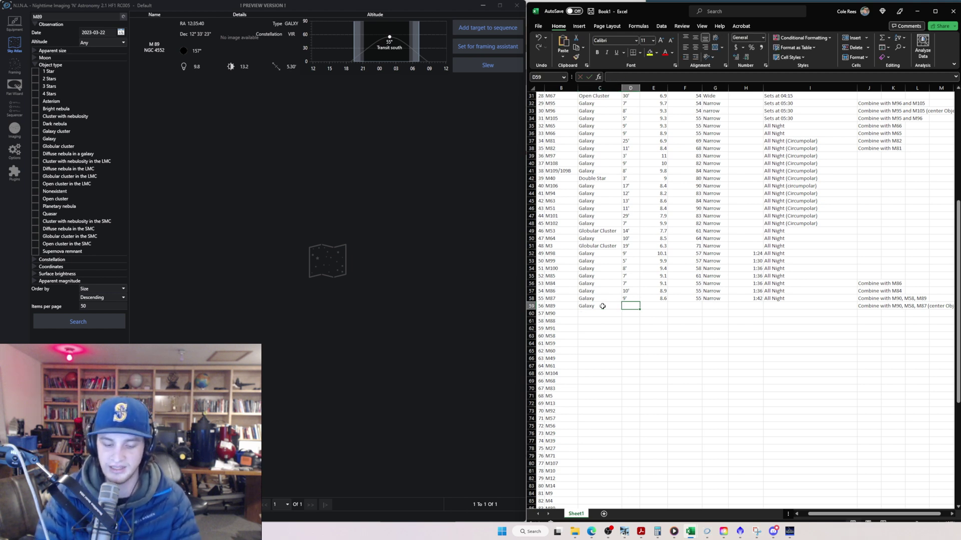
text(5')
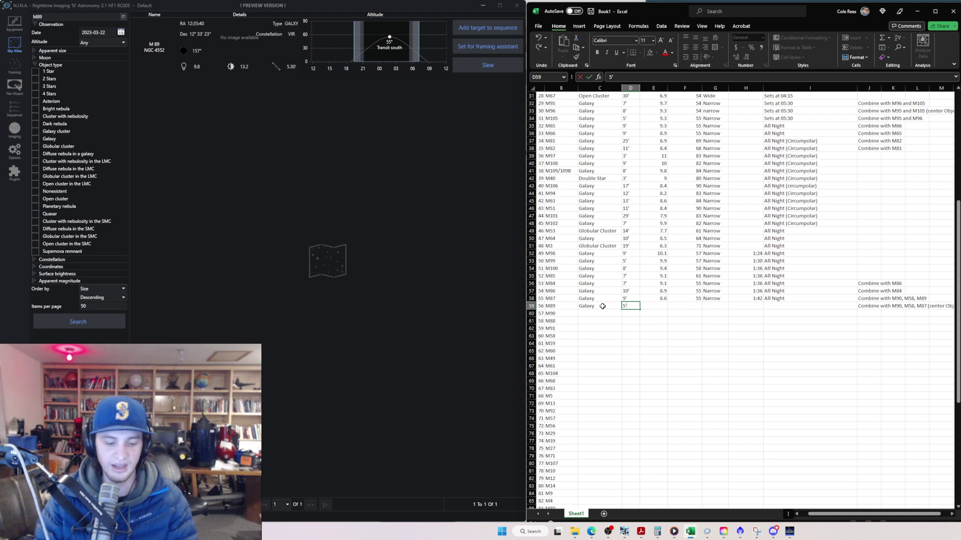
key(Tab)
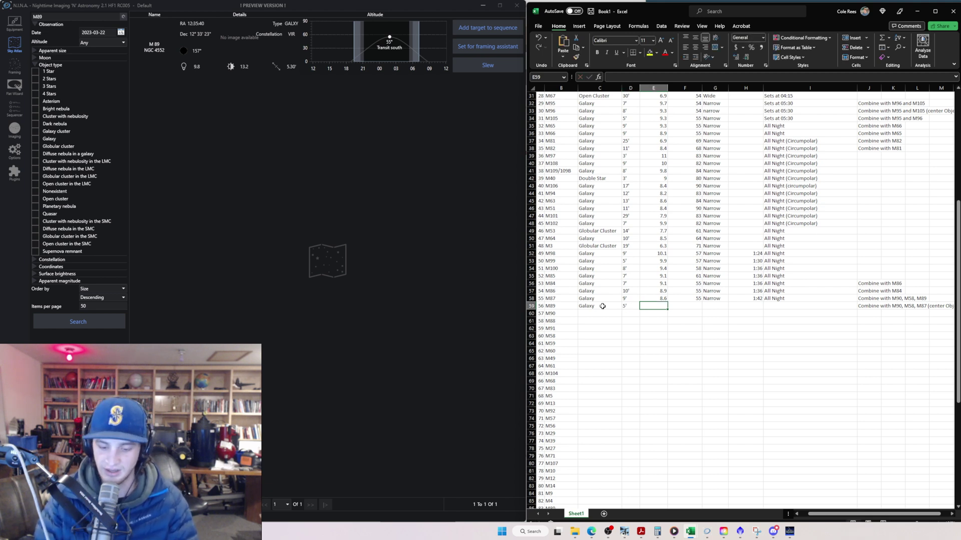
text(9.8)
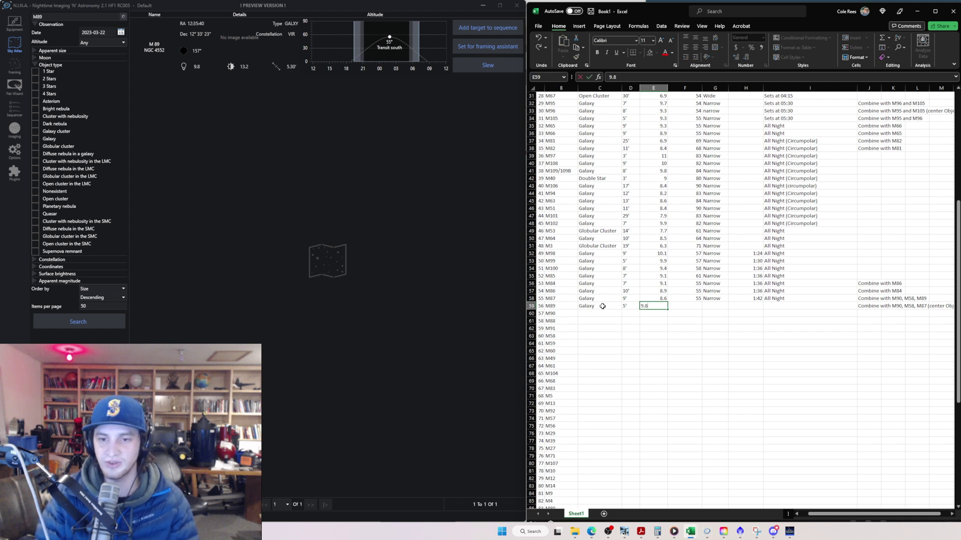
key(Tab)
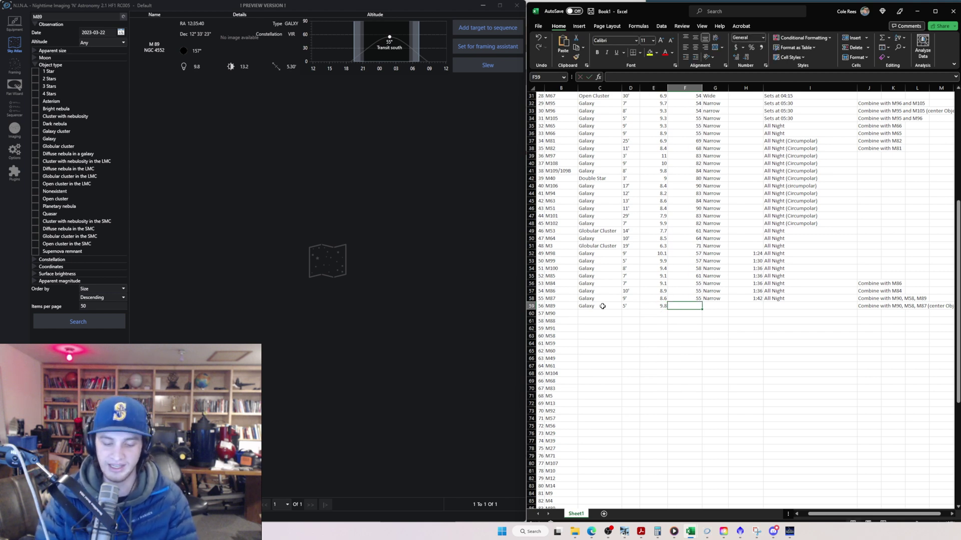
text(55)
key(Tab)
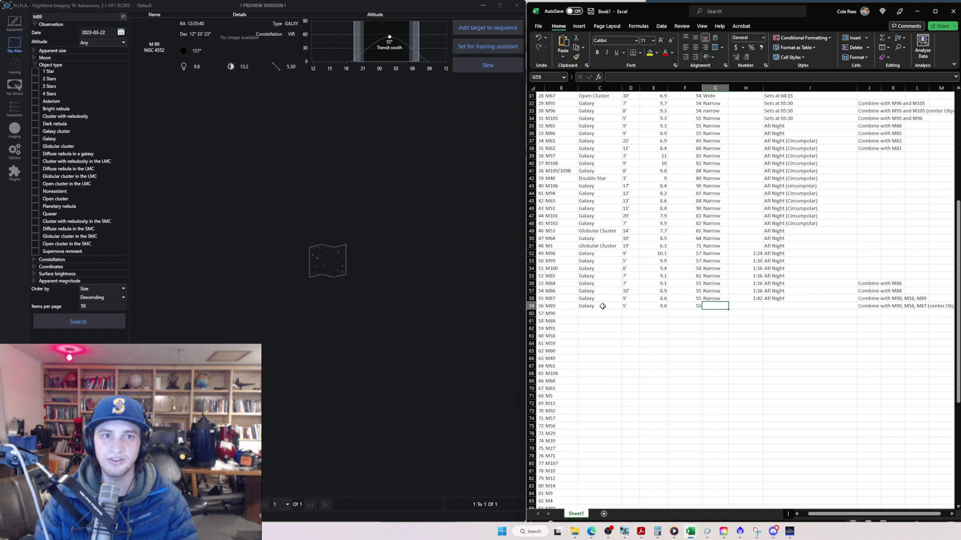
text(N)
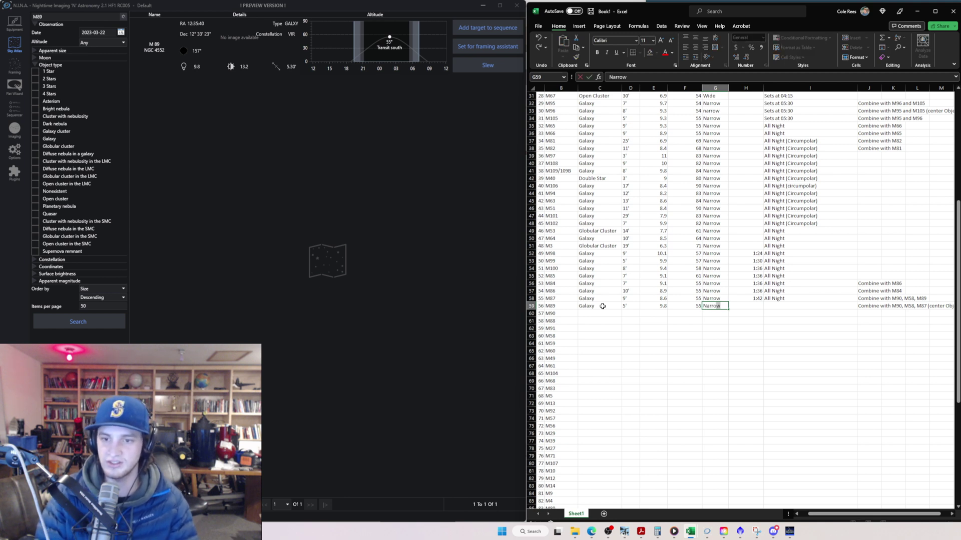
text(arr)
key(Tab)
- Enter zenith time 1:48 from the altitude chart, then All Night for M89
key(Caps_Lock)
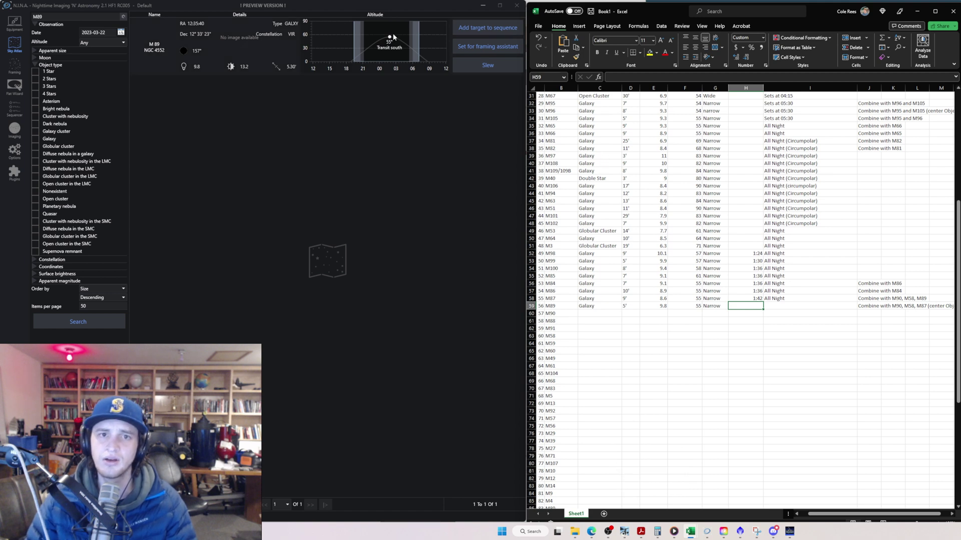
click(390, 39)
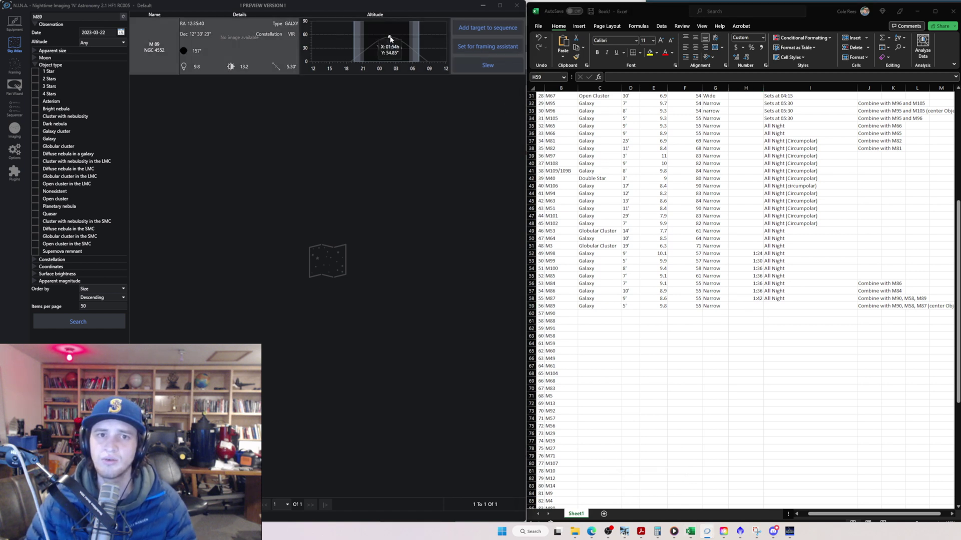
click(746, 304)
text(1:48)
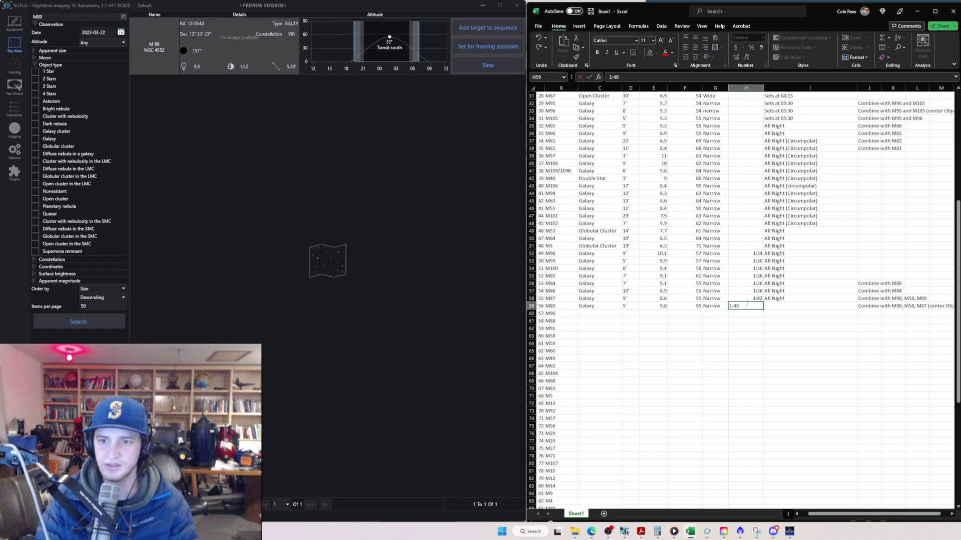
key(Tab)
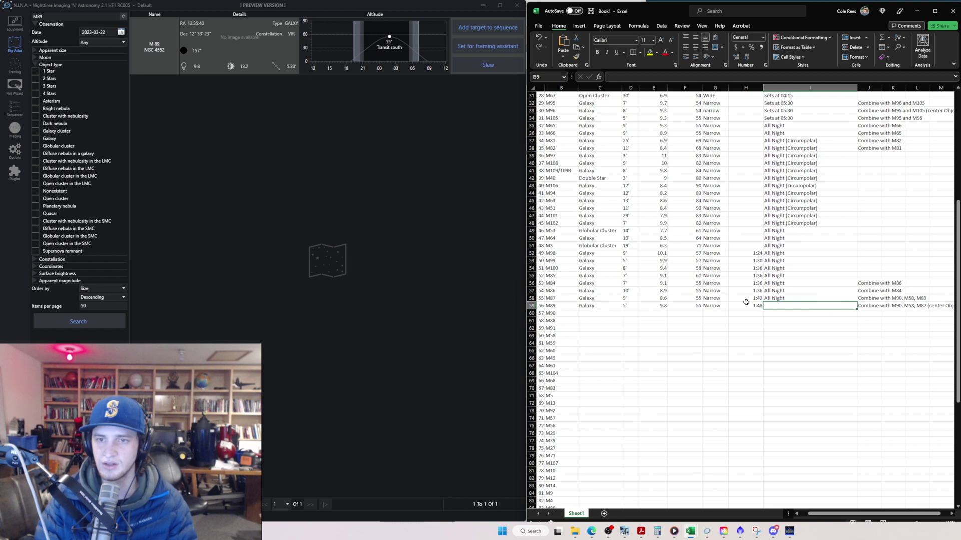
text(All Night)
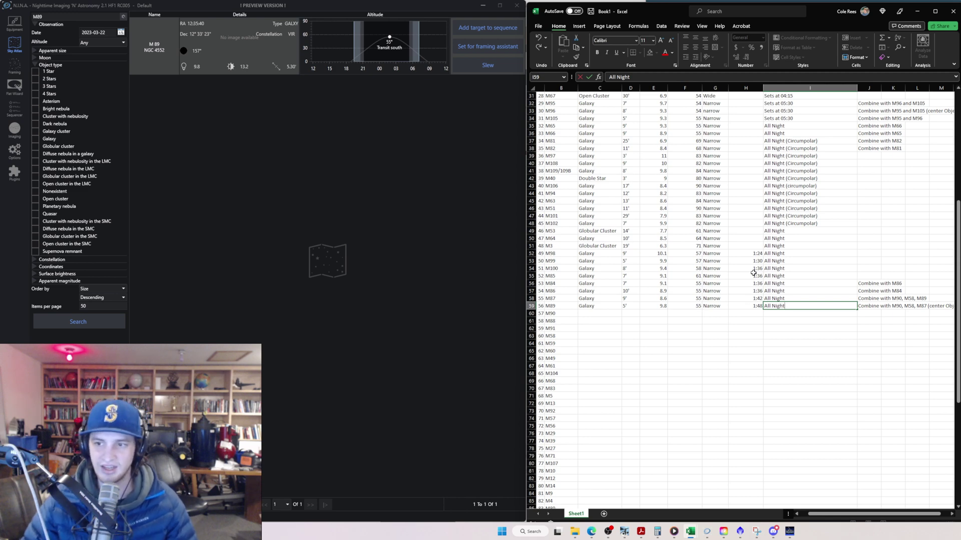
drag(958, 328, 937, 195)
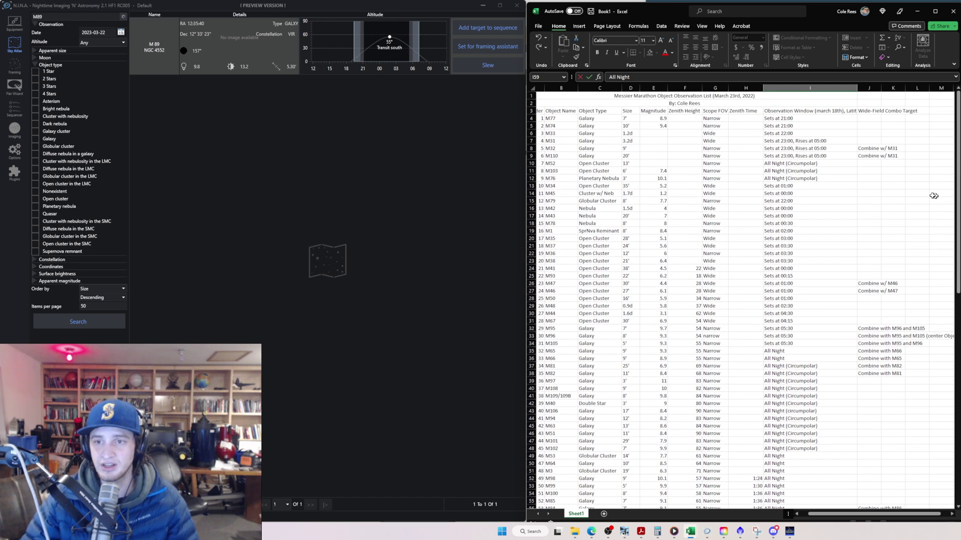
drag(713, 119, 751, 256)
click(741, 124)
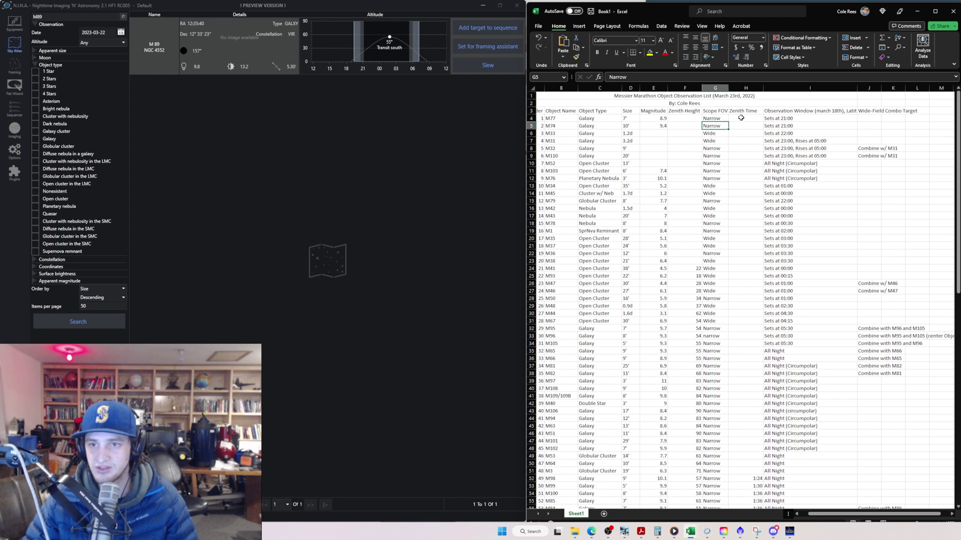
key(Left)
click(760, 121)
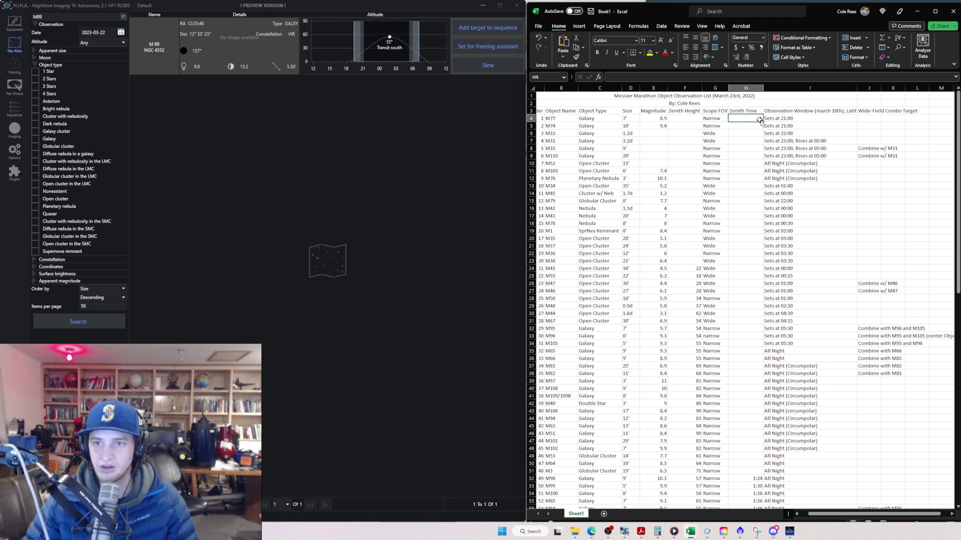
drag(761, 121, 742, 124)
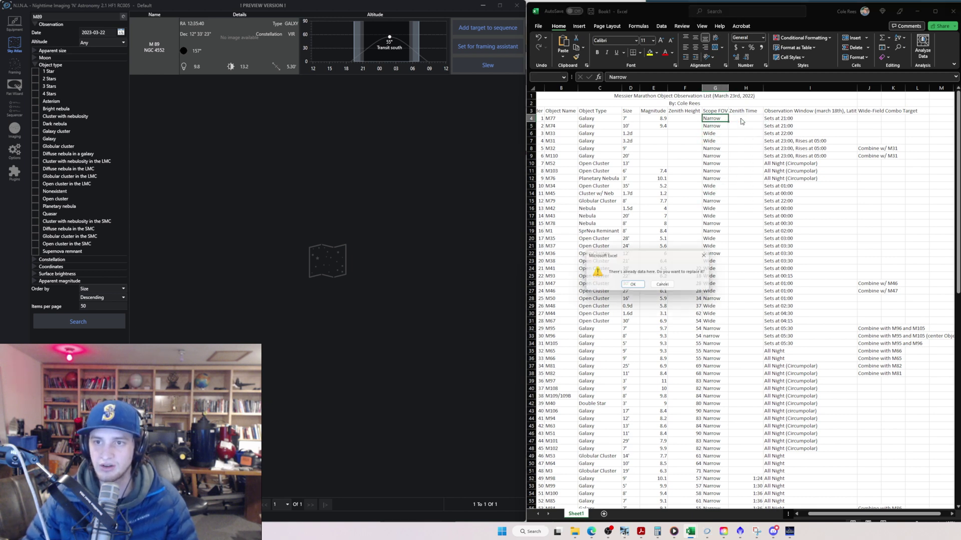
click(672, 283)
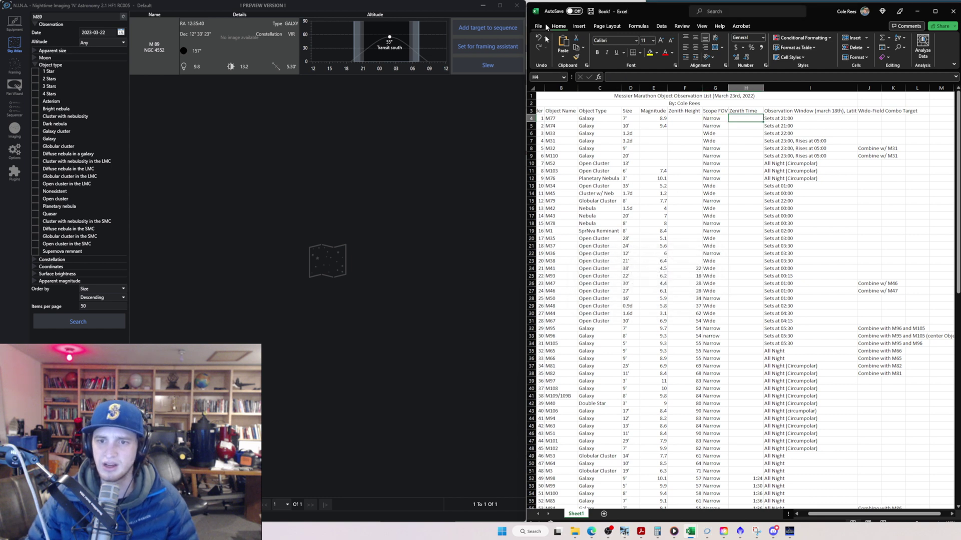
click(656, 118)
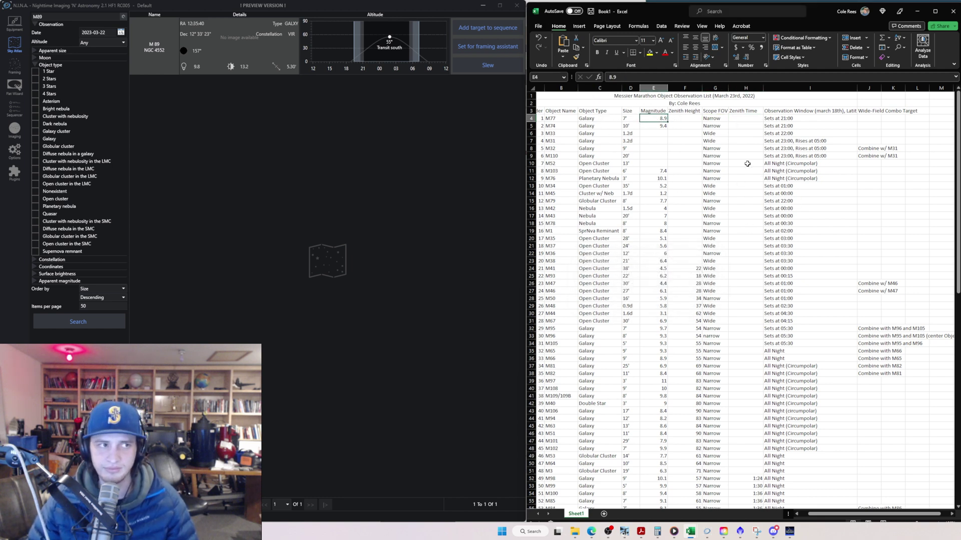
drag(699, 125, 705, 261)
scroll(715, 232, down, 1)
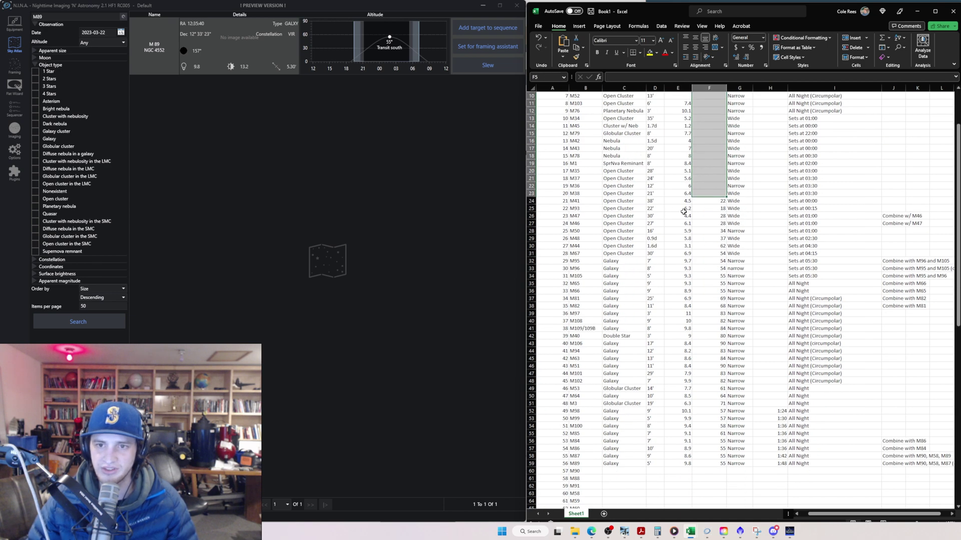
scroll(717, 230, down, 5)
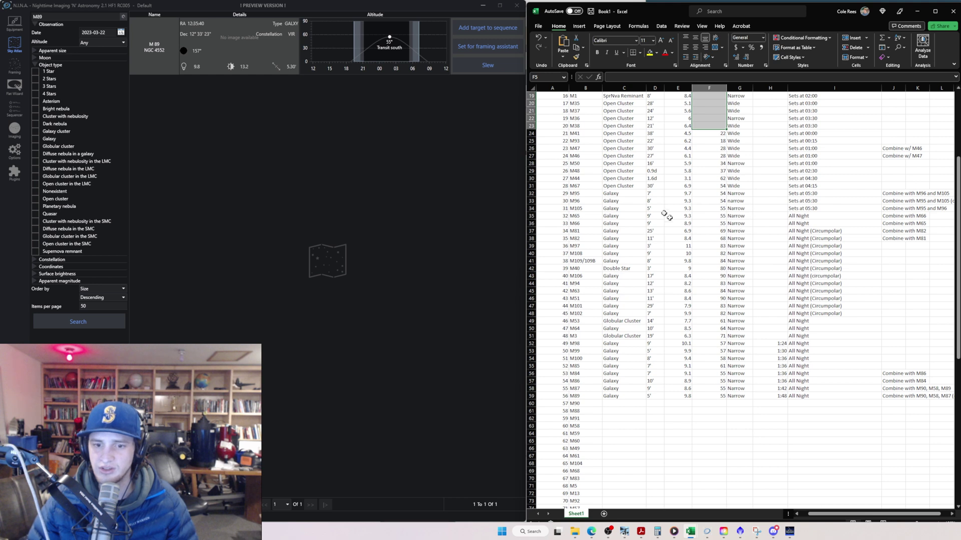